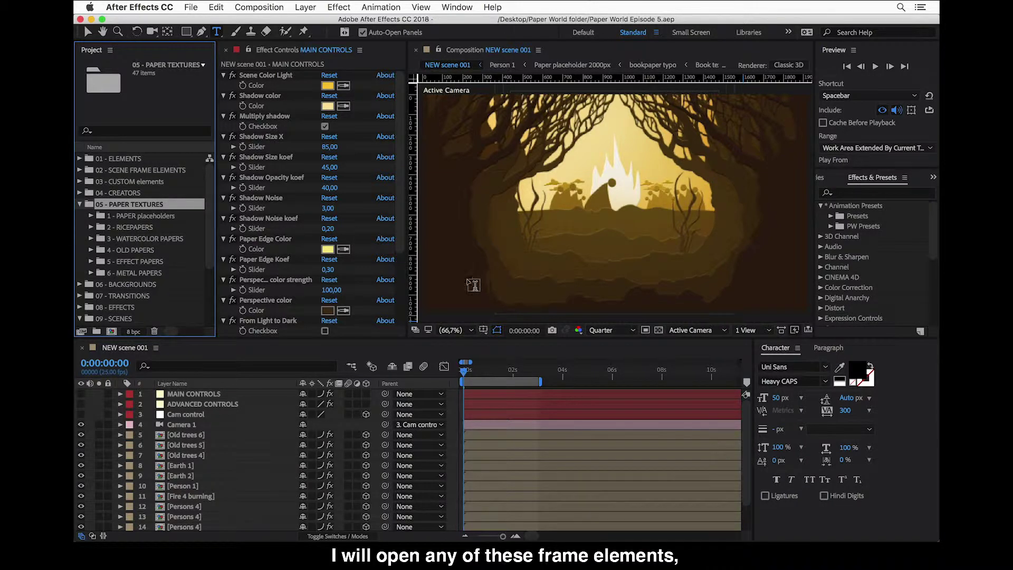
# - Open the Earth 1 composition from the scene, and open the Paper placeholder wide 1 composition used inside it
pyautogui.click(181, 466)
pyautogui.doubleClick(180, 466)
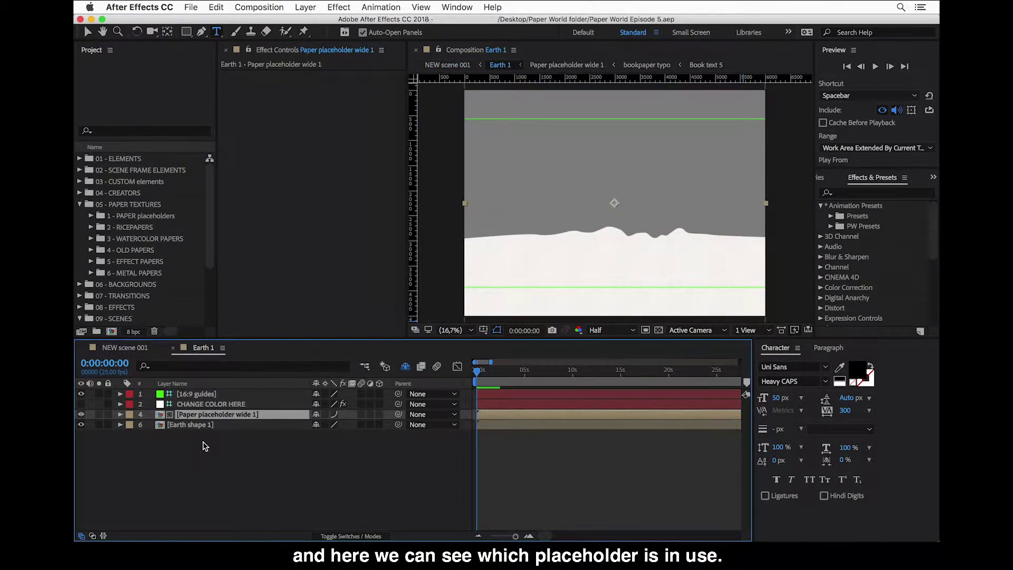
pyautogui.doubleClick(218, 415)
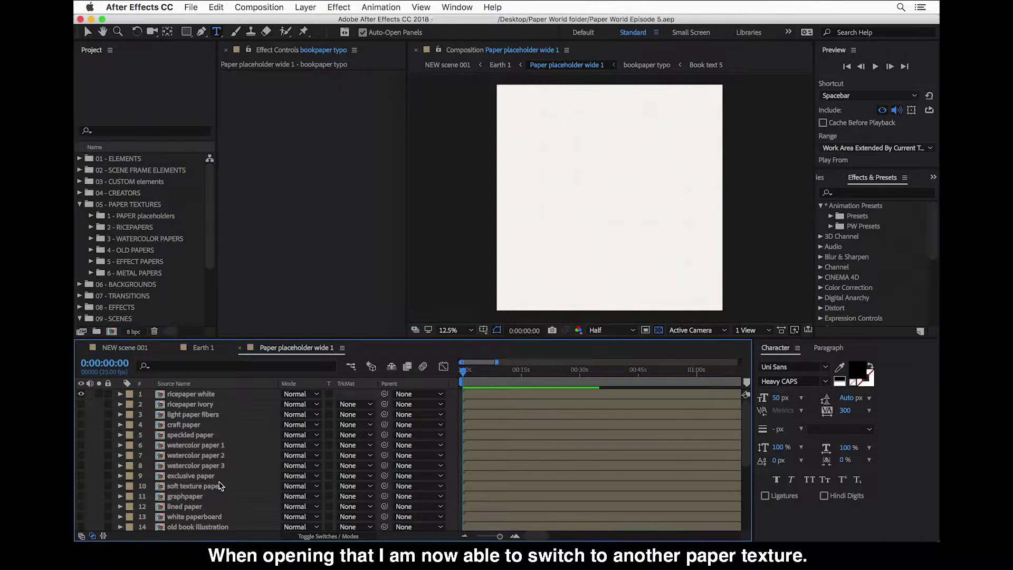
# - Switch the wide placeholder's texture by making the bookpaper typo layer visible and hiding the ricepaper white layer
pyautogui.scroll(-1, 221, 485)
pyautogui.scroll(-3, 221, 486)
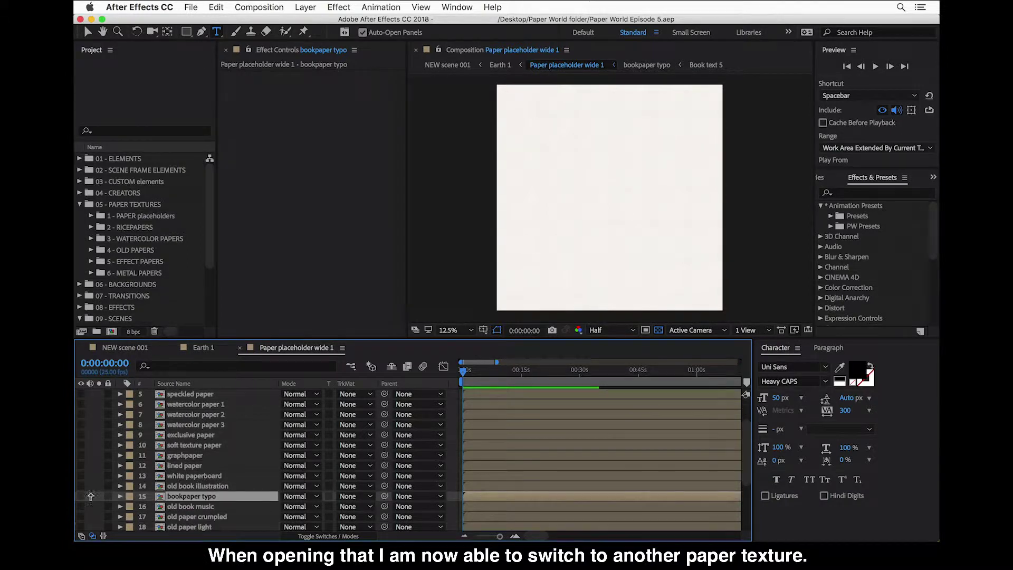
pyautogui.click(81, 497)
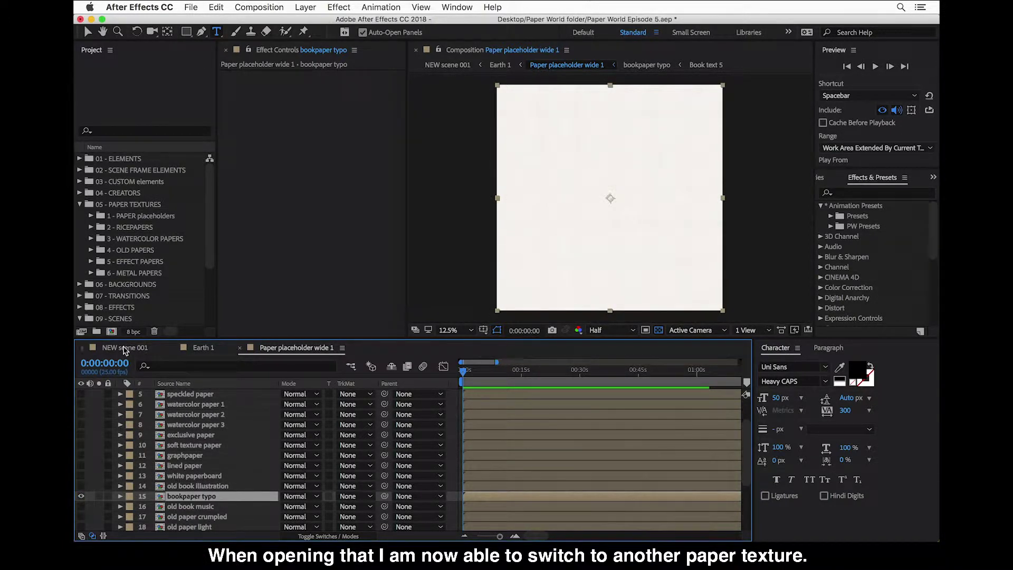
pyautogui.scroll(2, 210, 469)
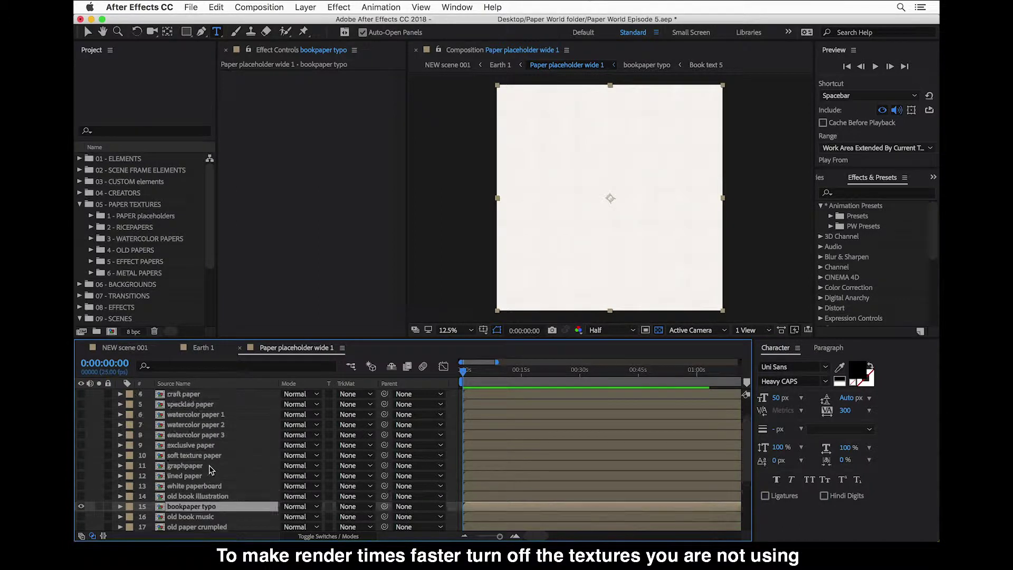
pyautogui.scroll(1, 210, 468)
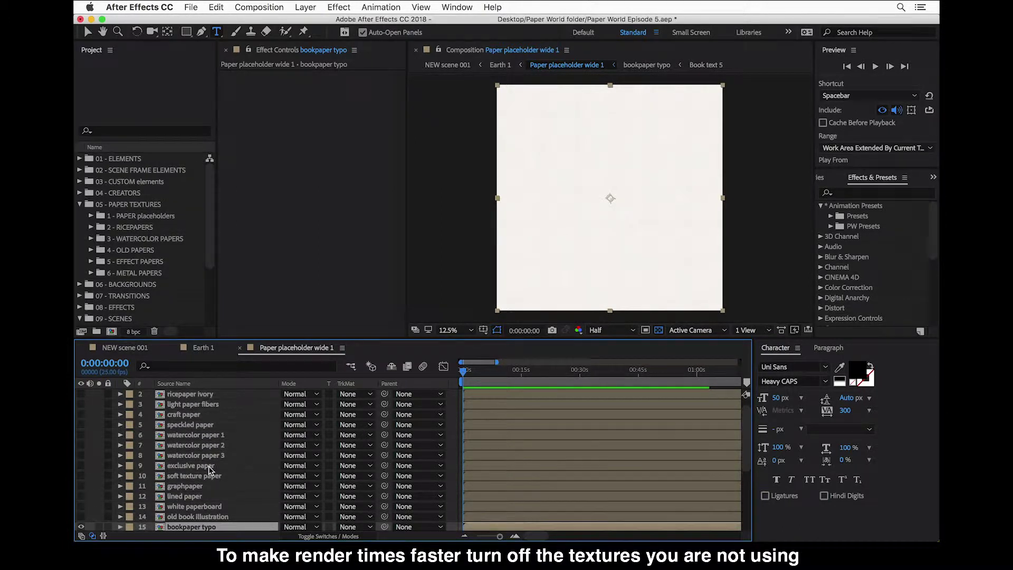
pyautogui.scroll(1, 210, 469)
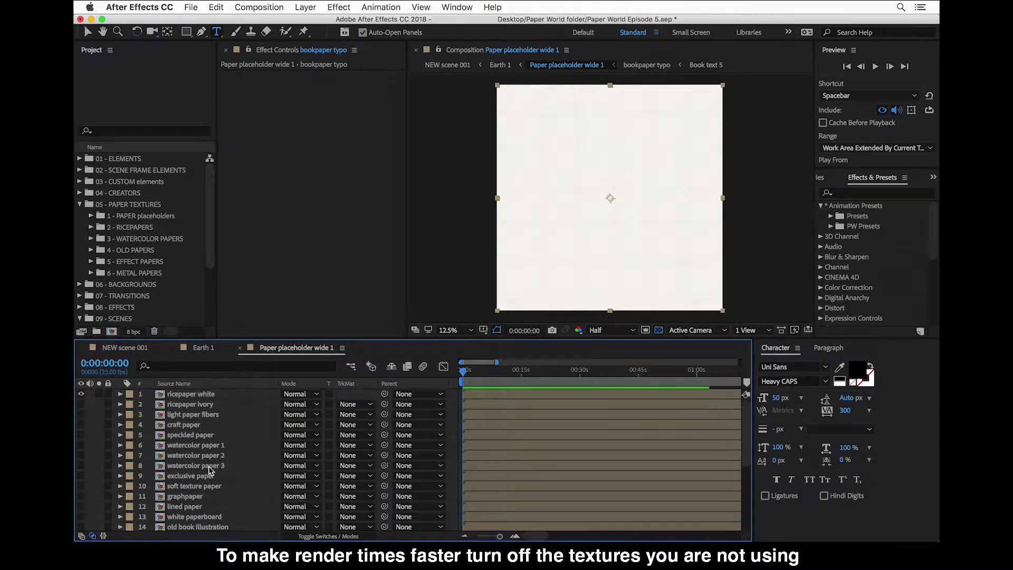
pyautogui.click(80, 394)
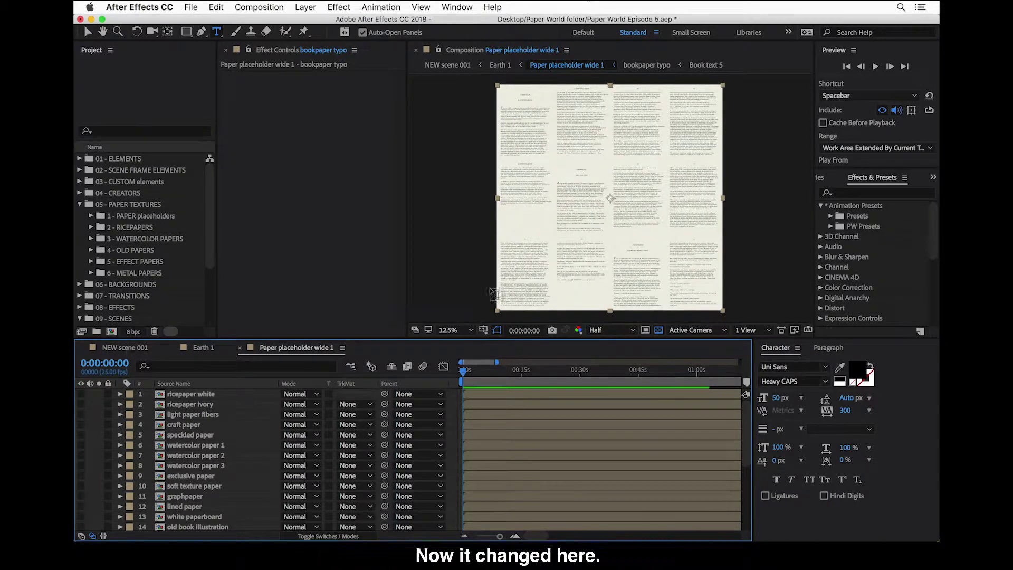
# - Return to NEW scene 001 and set the perspective color strength to 50 on the MAIN CONTROLS layer
pyautogui.click(122, 348)
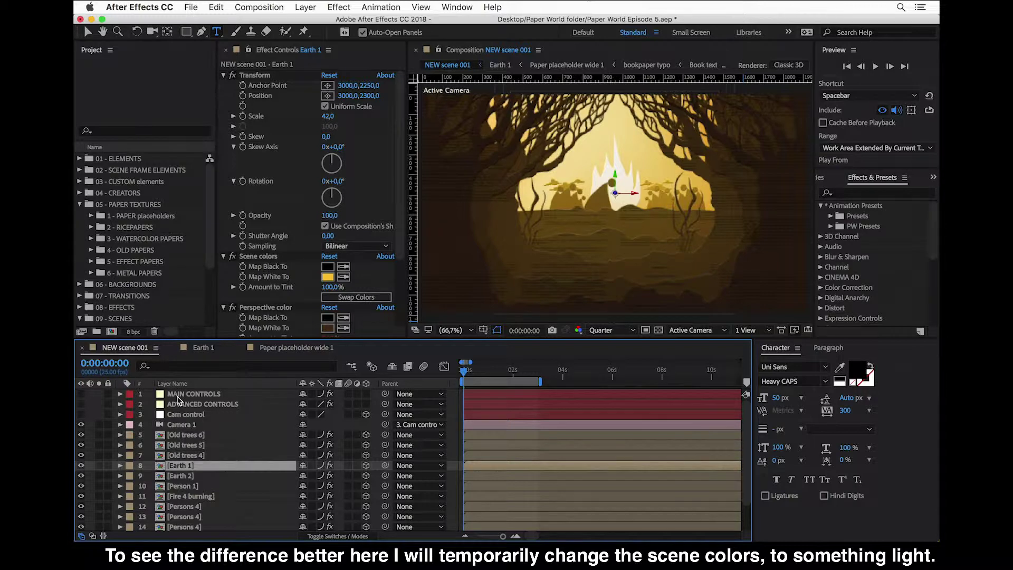
pyautogui.click(178, 397)
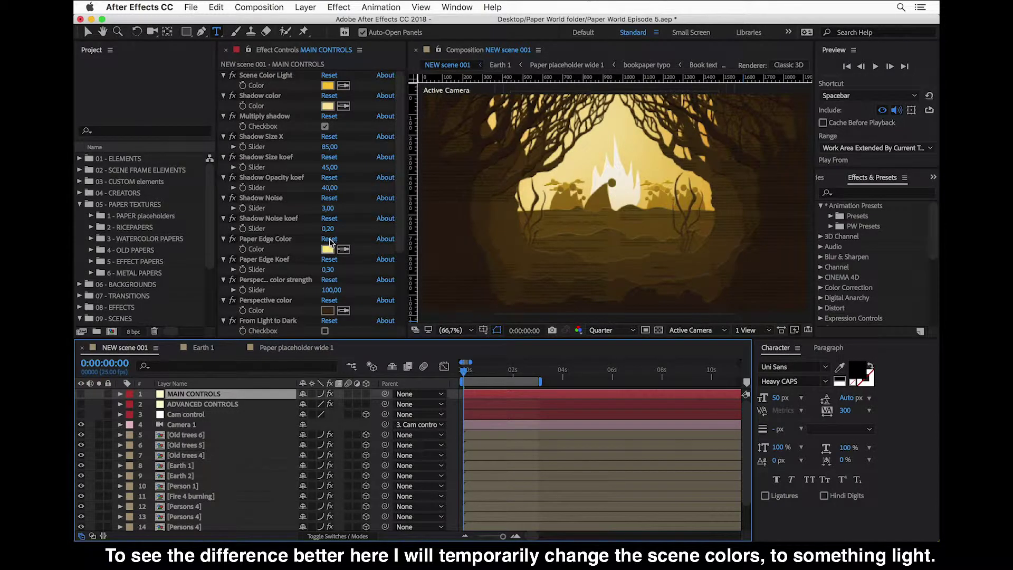
pyautogui.click(327, 291)
pyautogui.write('50')
pyautogui.press('Return')
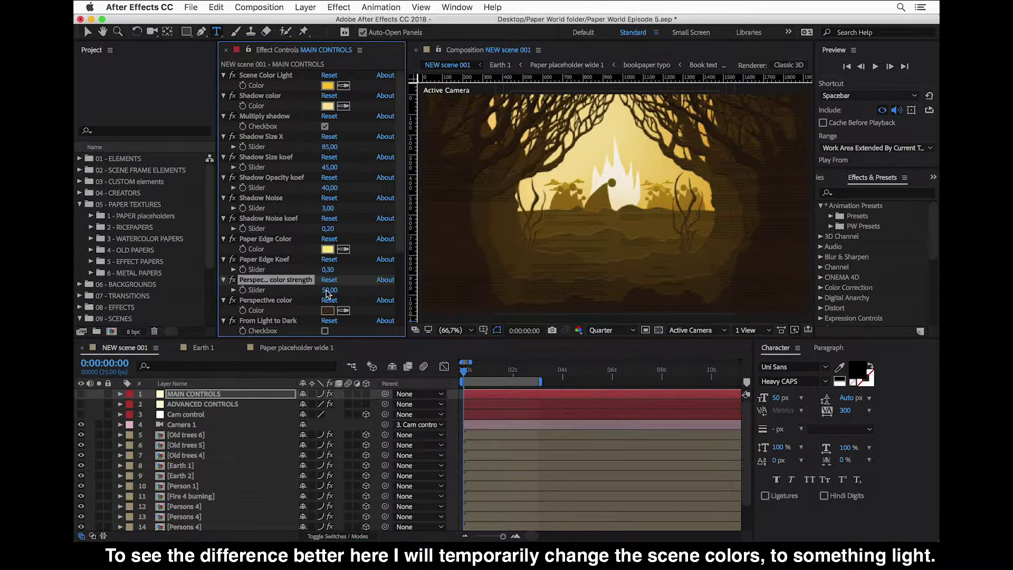
# - Change the Scene Color Light of the MAIN CONTROLS layer to a near-white tone
pyautogui.click(328, 86)
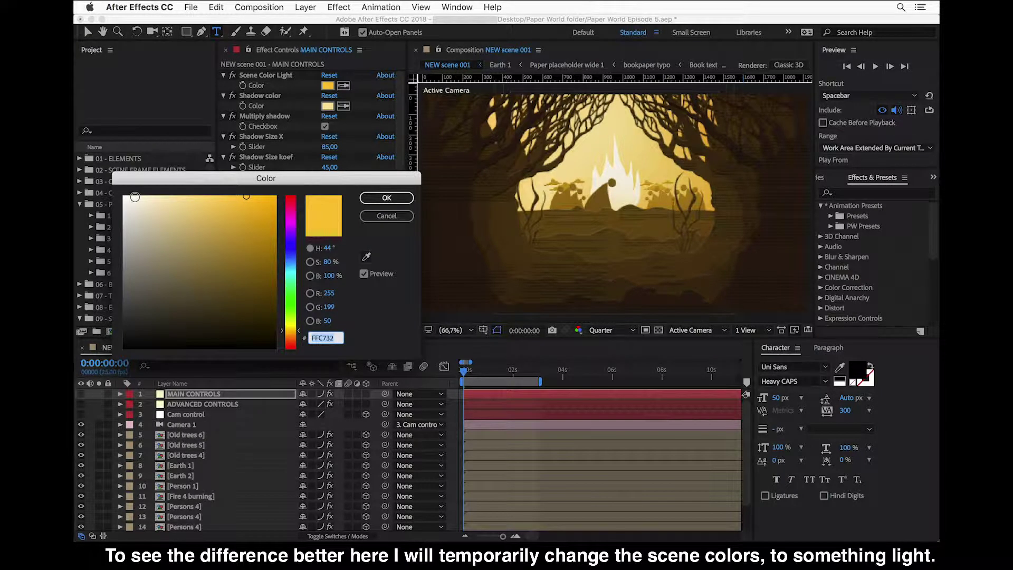
pyautogui.click(135, 197)
pyautogui.click(398, 203)
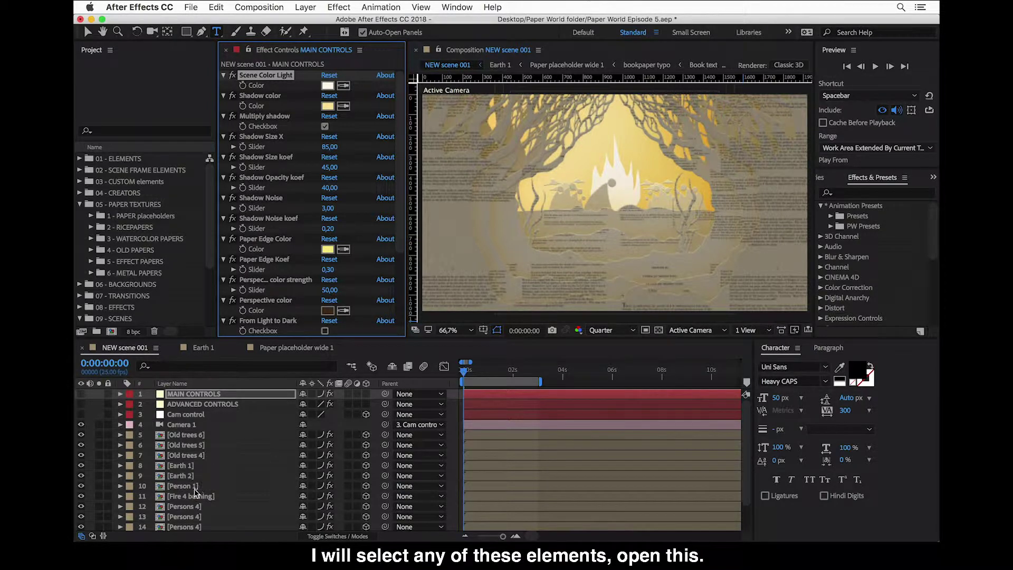
# - Open the first Persons 4 element of the scene and the Paper placeholder 2000px composition inside it
pyautogui.click(191, 507)
pyautogui.doubleClick(191, 506)
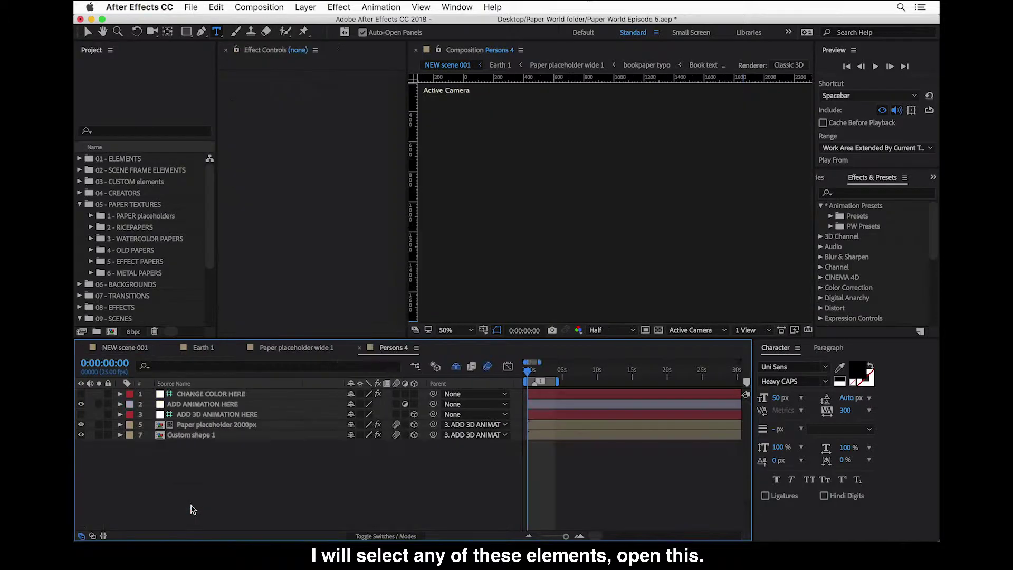
pyautogui.click(243, 428)
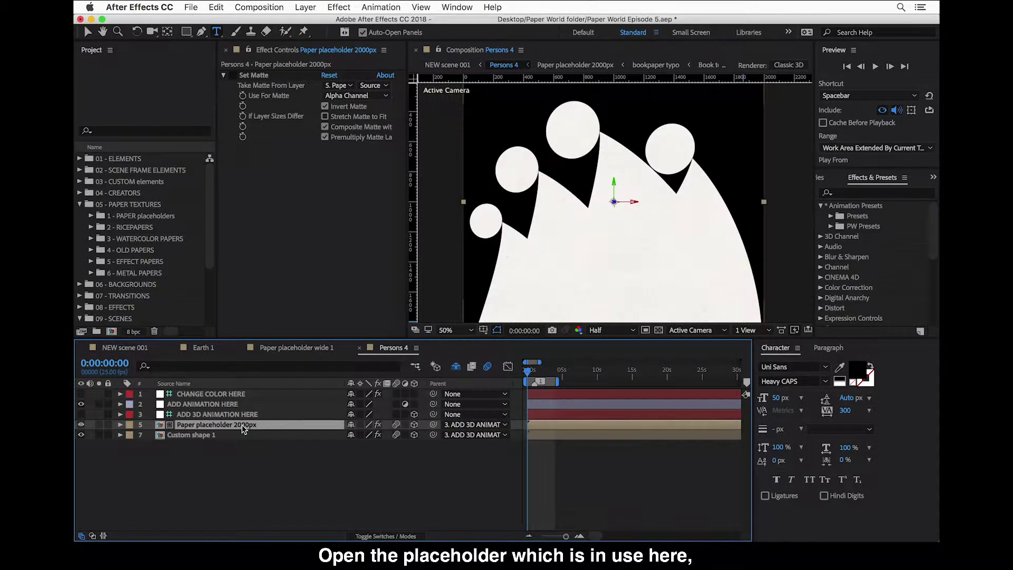
pyautogui.doubleClick(242, 428)
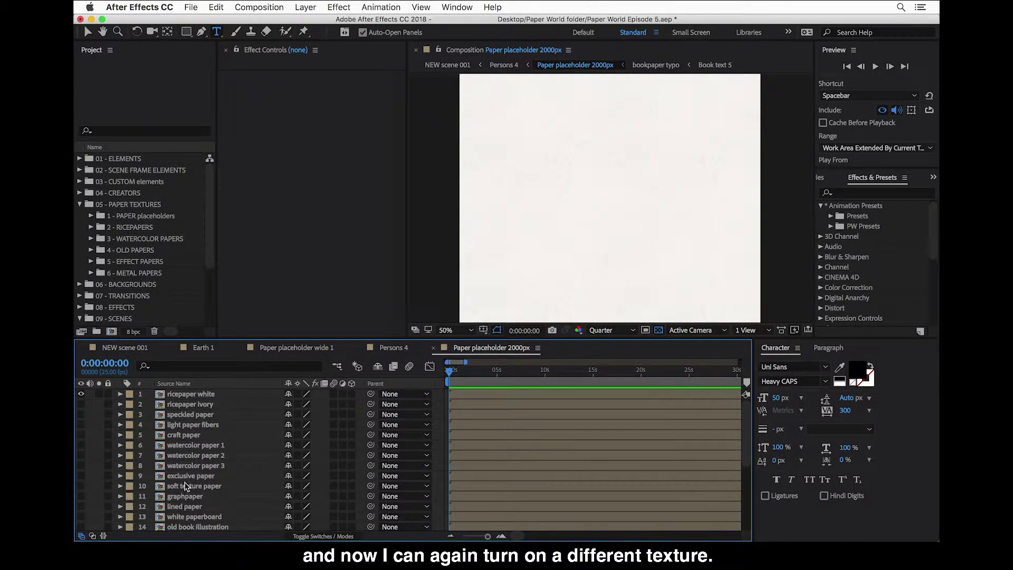
# - Hide ricepaper white and show old paper crumpled in the 2000px placeholder, and check the texture in Persons 4
pyautogui.click(79, 395)
pyautogui.scroll(-1, 169, 470)
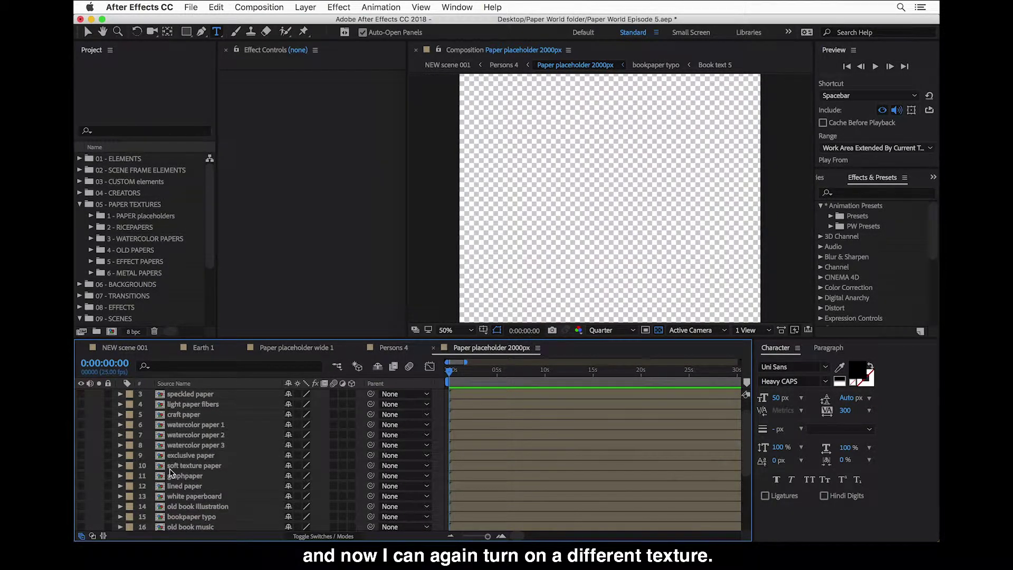
pyautogui.scroll(-1, 170, 471)
pyautogui.scroll(-1, 169, 468)
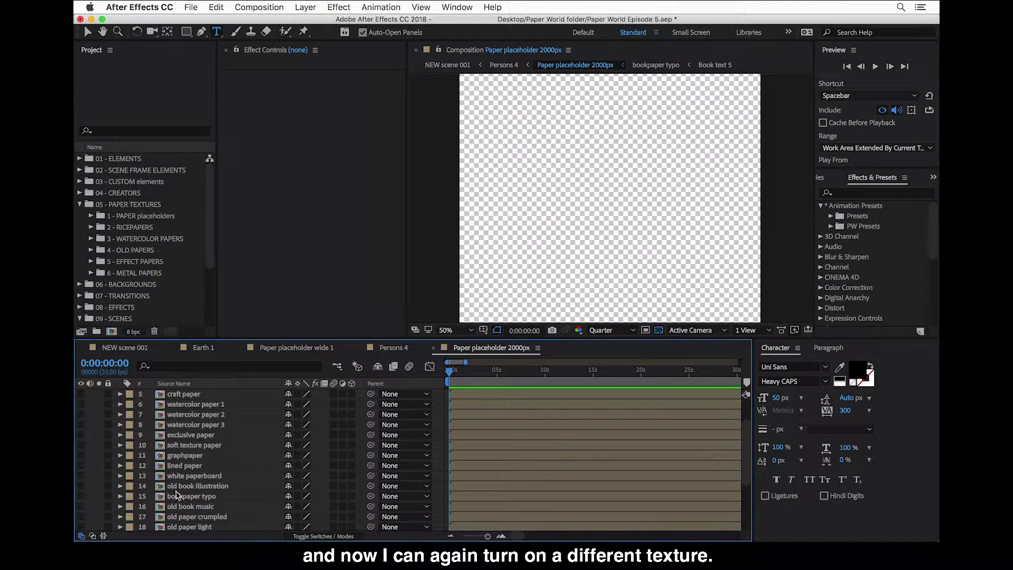
pyautogui.click(81, 517)
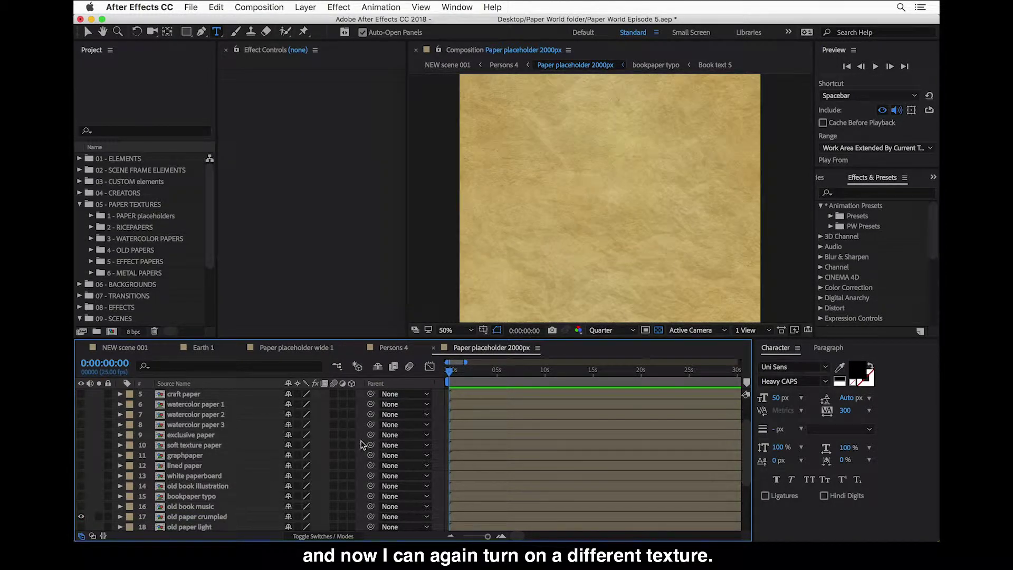
pyautogui.click(390, 347)
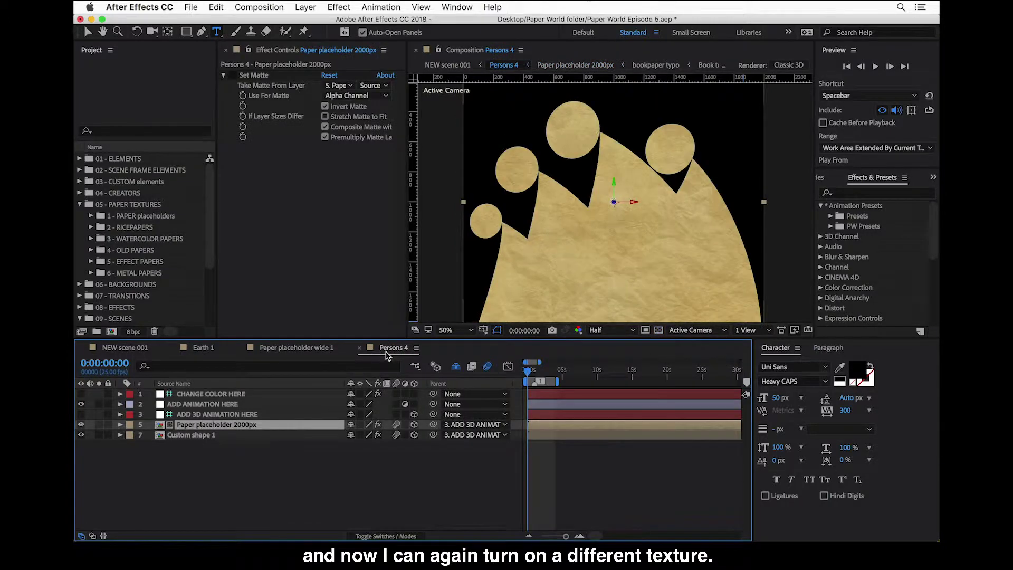
# - Go back to NEW scene 001 and reveal the Earth 1 layer's source in the project
pyautogui.click(112, 350)
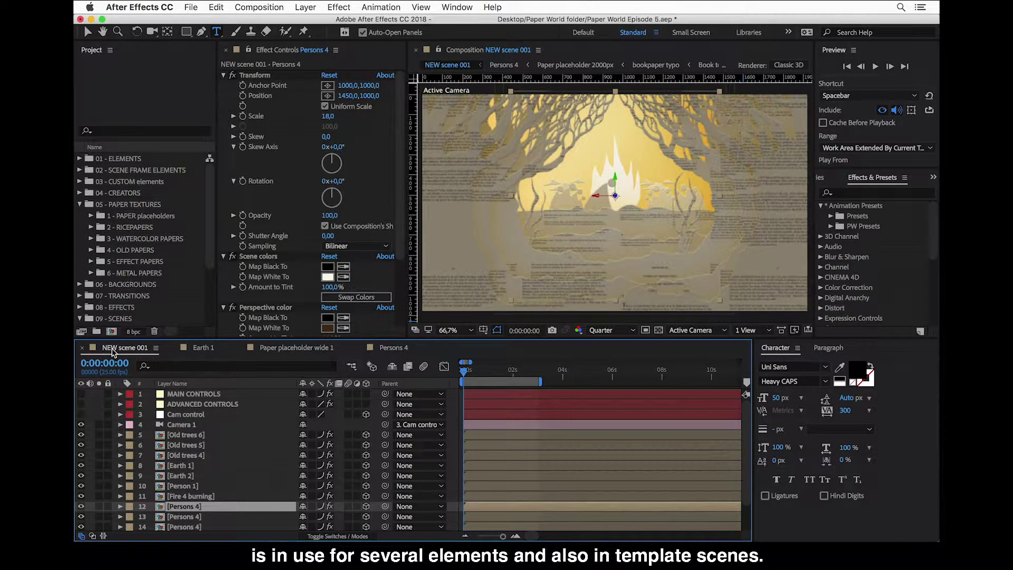
pyautogui.click(186, 467)
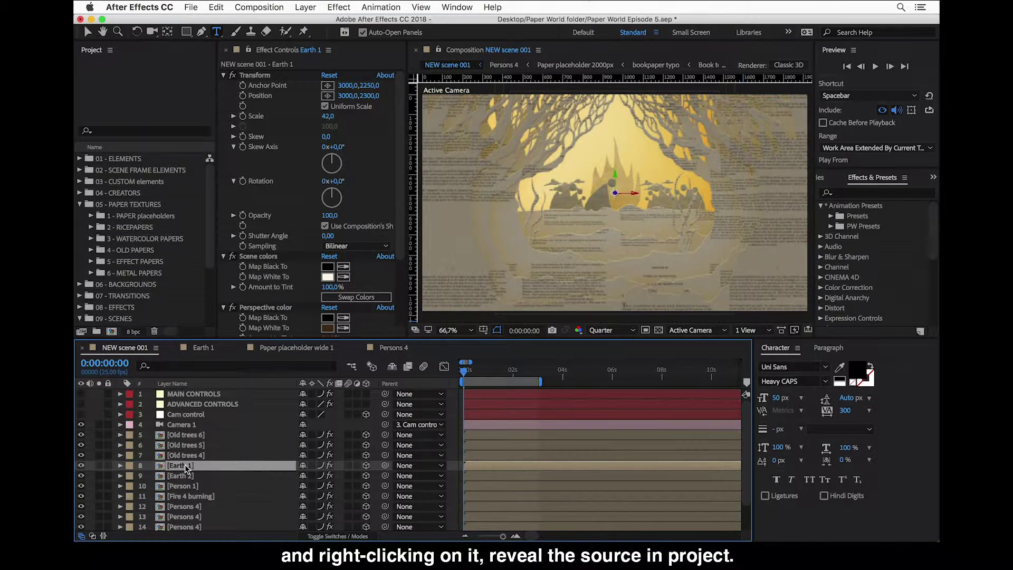
pyautogui.rightClick(186, 467)
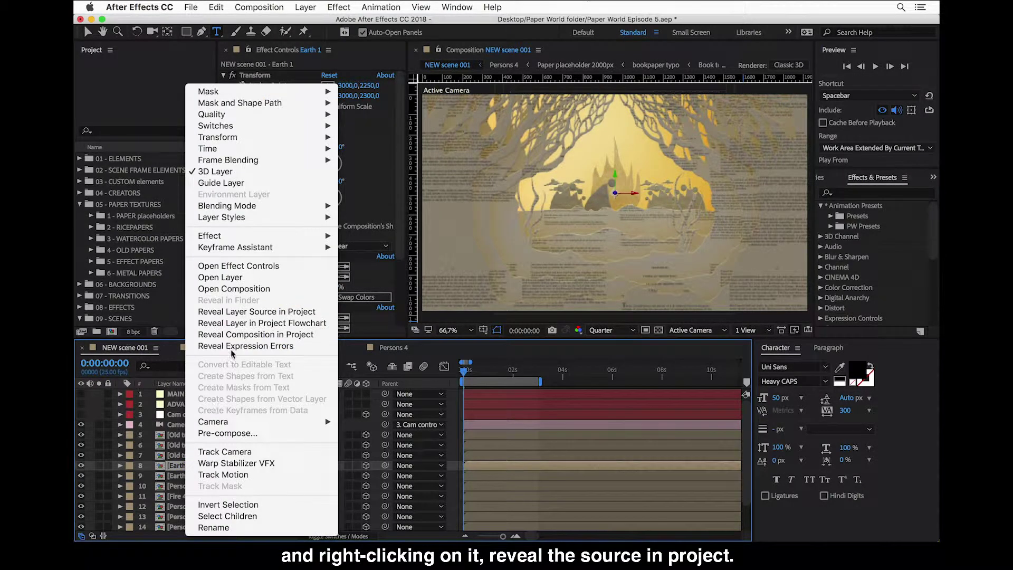
pyautogui.click(235, 311)
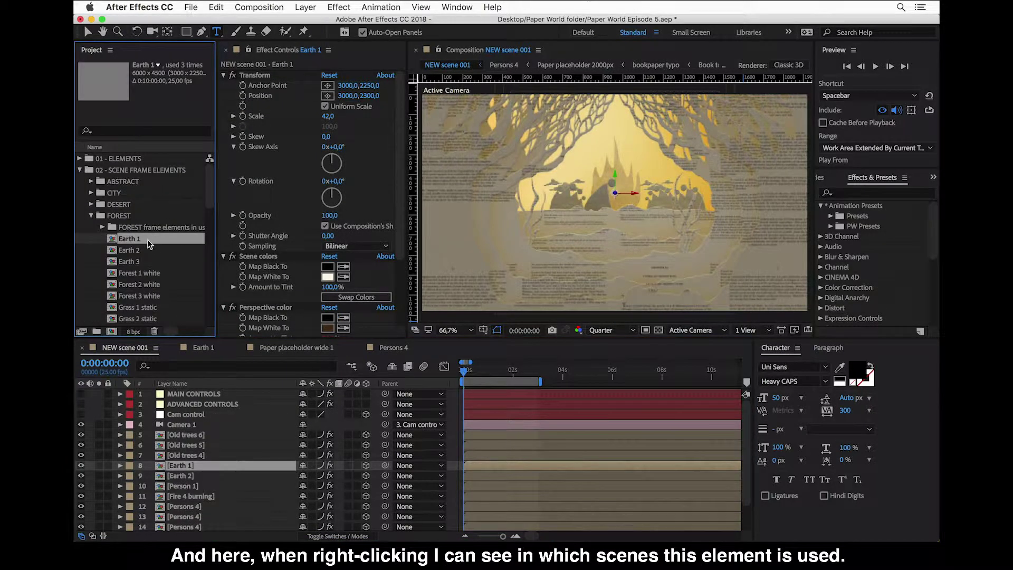
# - Look up which compositions use Earth 1 and reveal it in the 15 Forest scene composition
pyautogui.rightClick(149, 241)
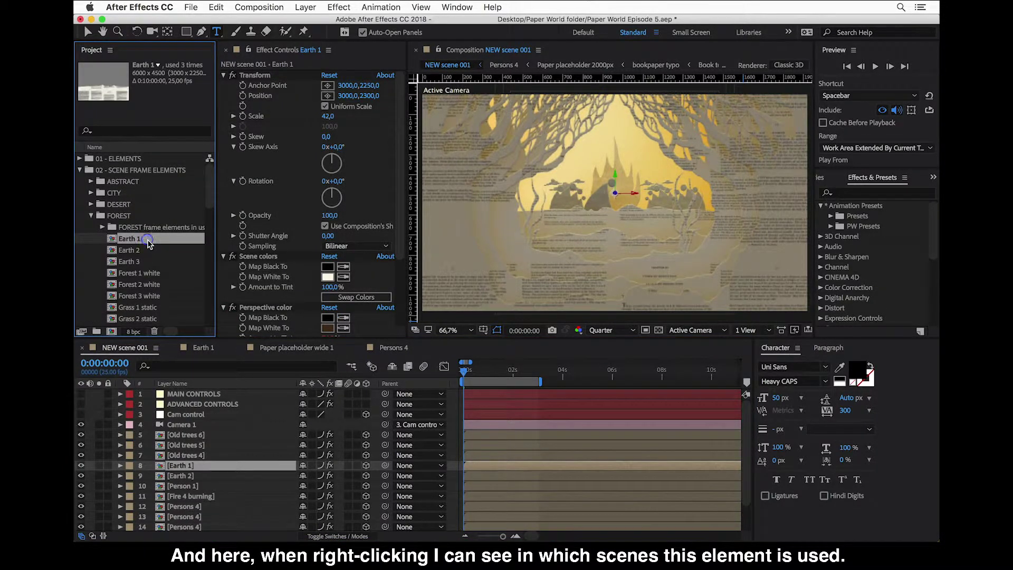
pyautogui.rightClick(149, 243)
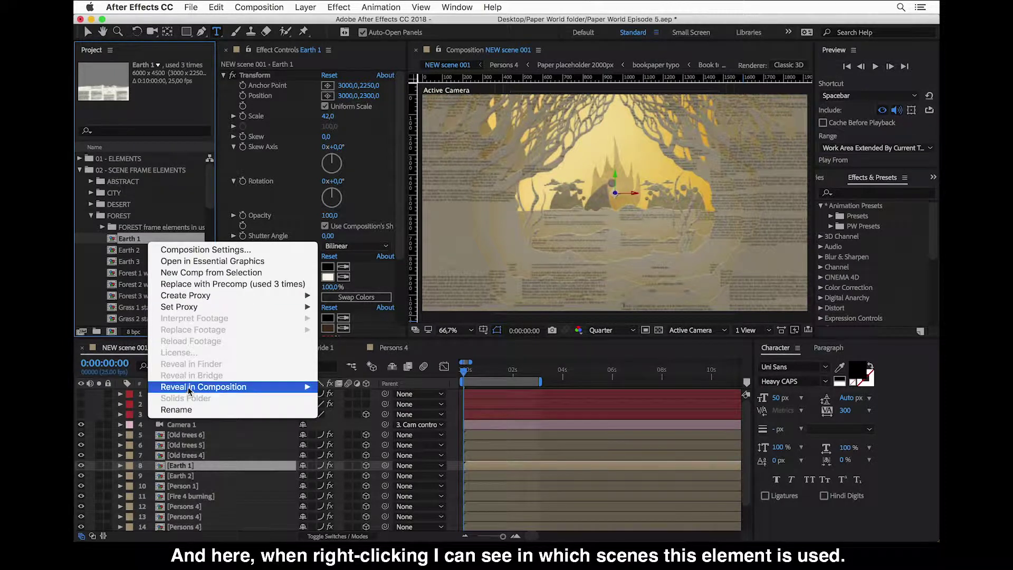
pyautogui.moveTo(188, 390)
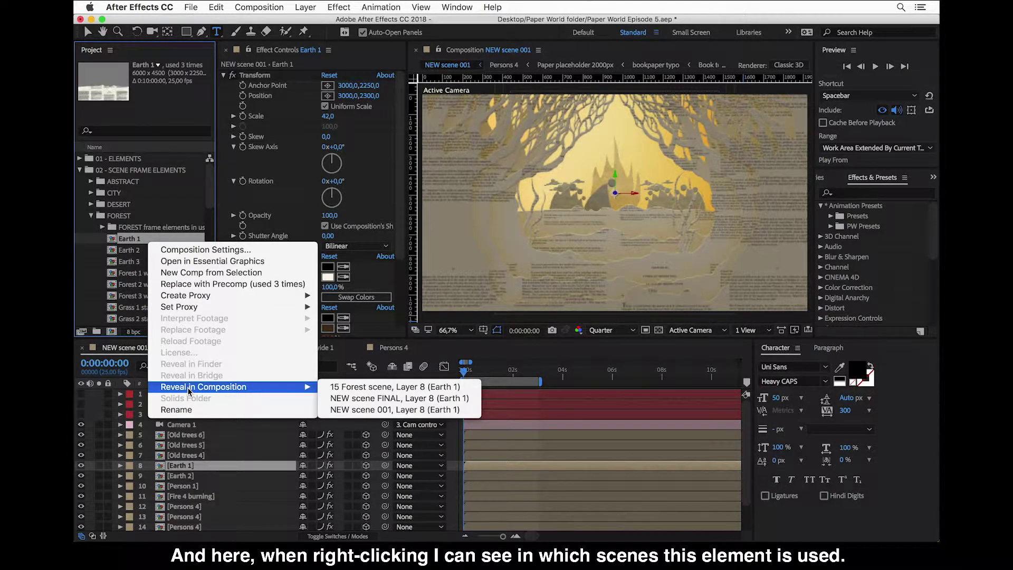
pyautogui.click(338, 391)
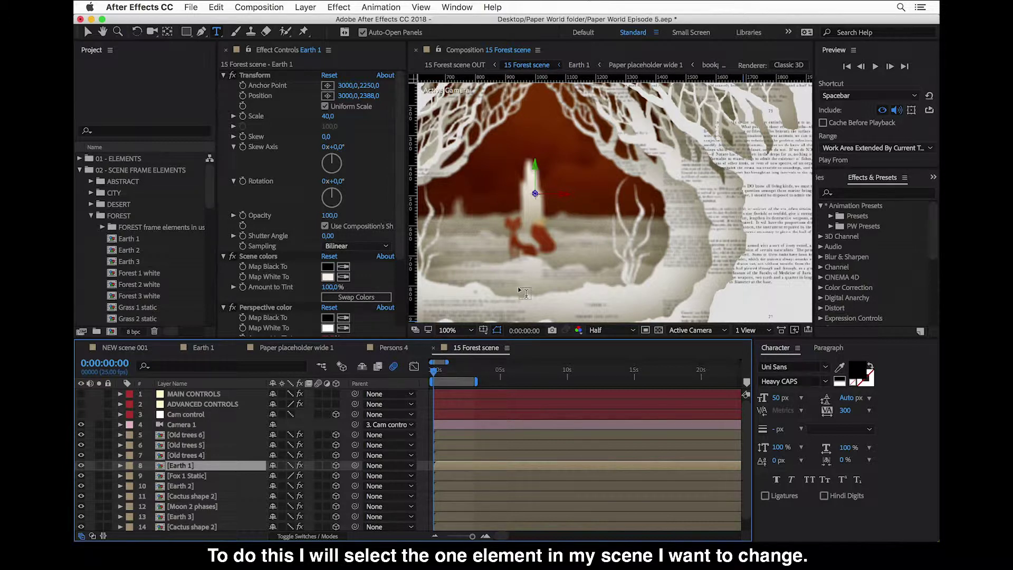
# - Reveal the source of the Earth 1 layer of 15 Forest scene in the project and duplicate that composition
pyautogui.rightClick(188, 469)
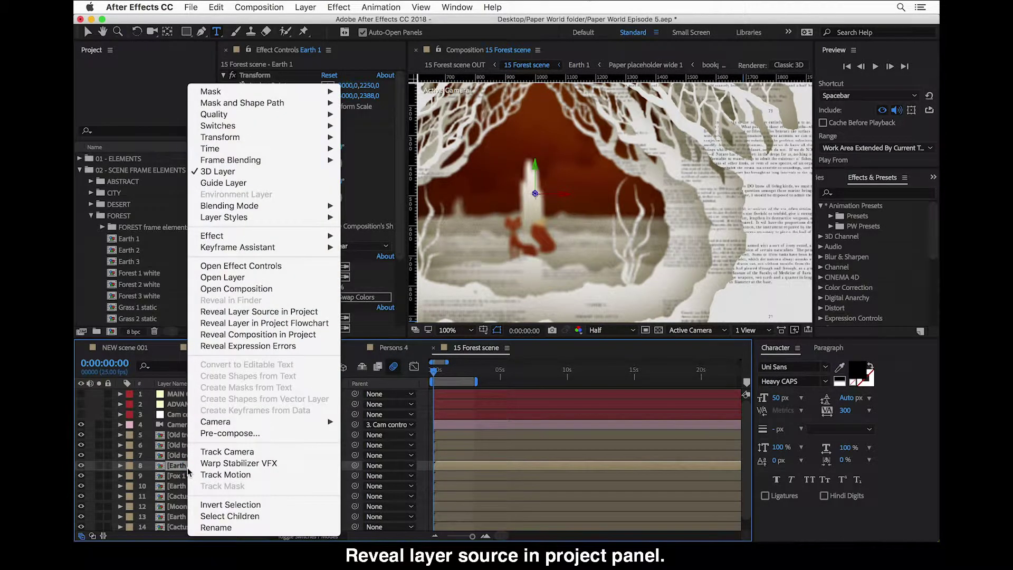
pyautogui.click(239, 312)
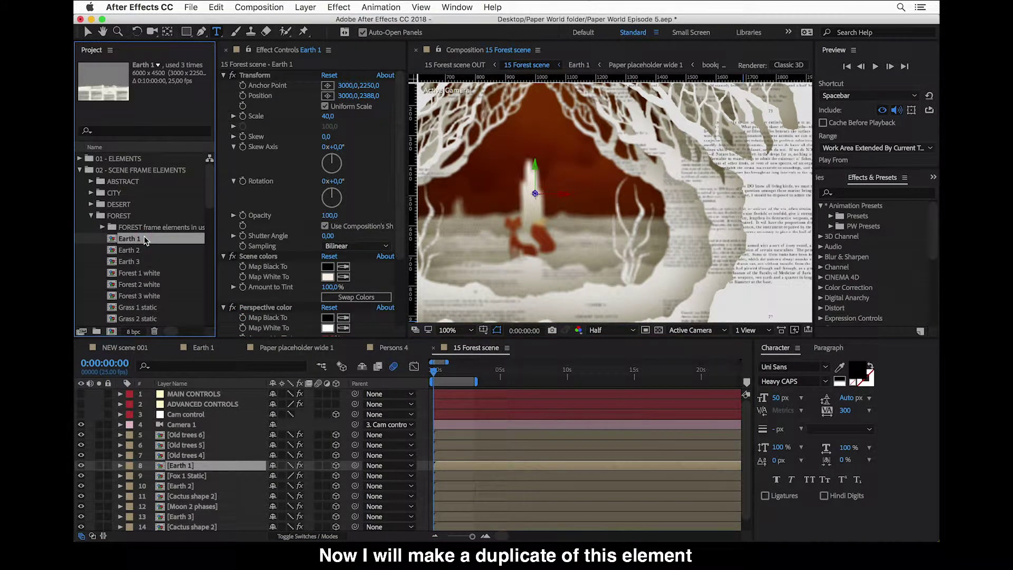
pyautogui.press('super+d')
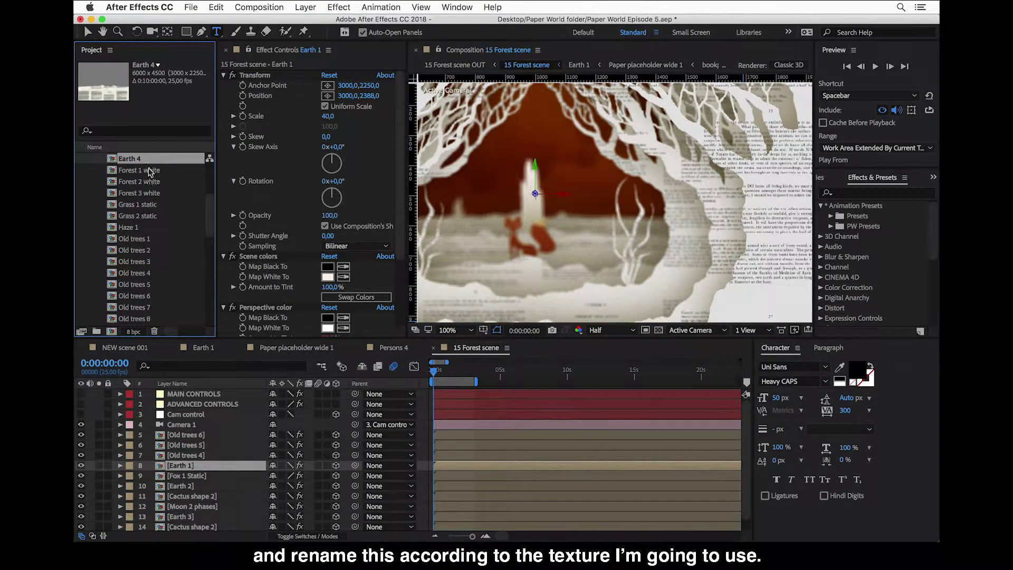
# - Rename the duplicated Earth composition as Earth 1 TYPO
pyautogui.click(150, 159)
pyautogui.press('Return')
pyautogui.press('Right')
pyautogui.press('BackSpace')
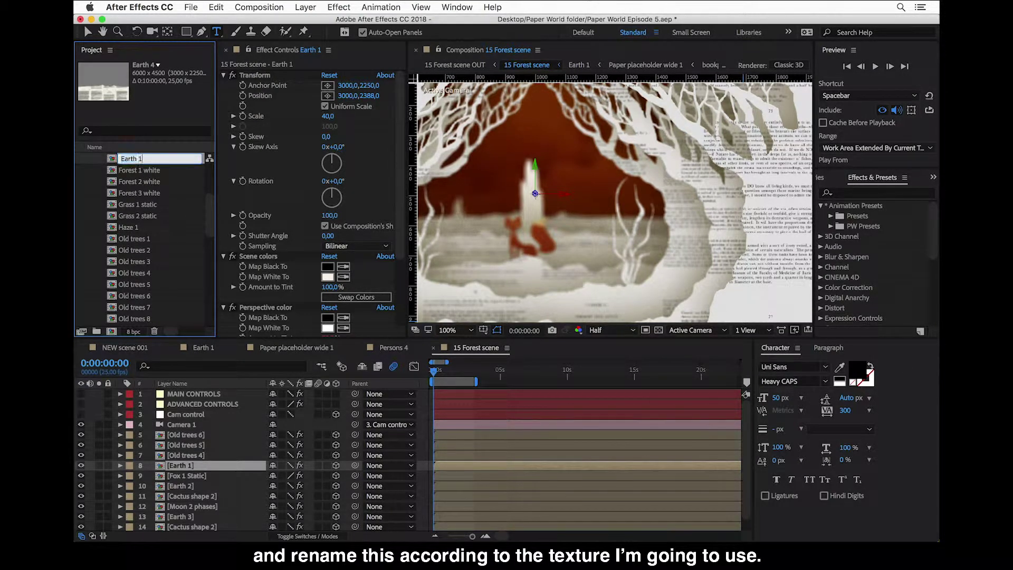
pyautogui.write('1 TYPO')
pyautogui.press('Return')
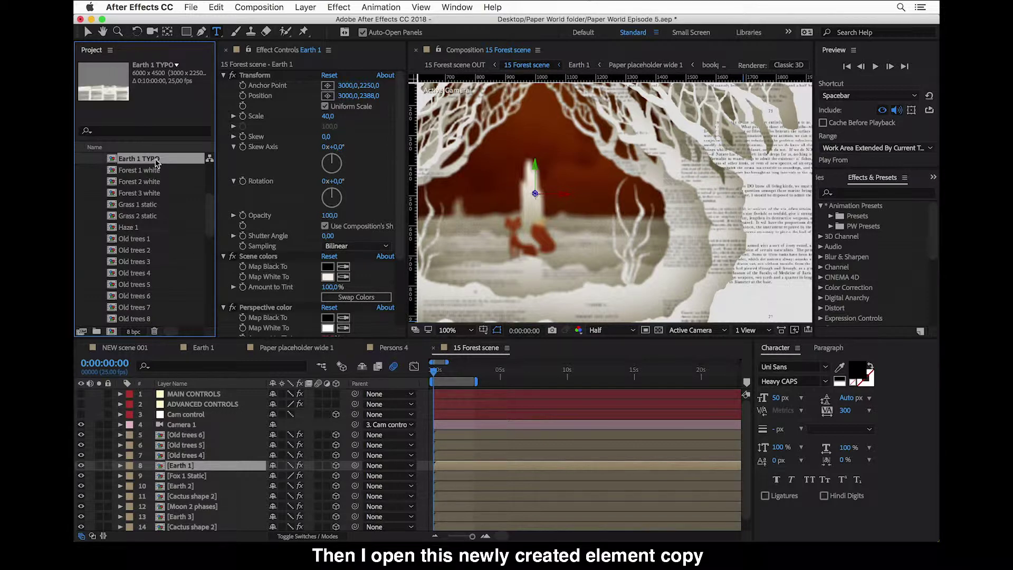
# - Open the Earth 1 TYPO composition and reveal the source of its Paper placeholder wide 1 layer in the project
pyautogui.click(154, 158)
pyautogui.doubleClick(155, 160)
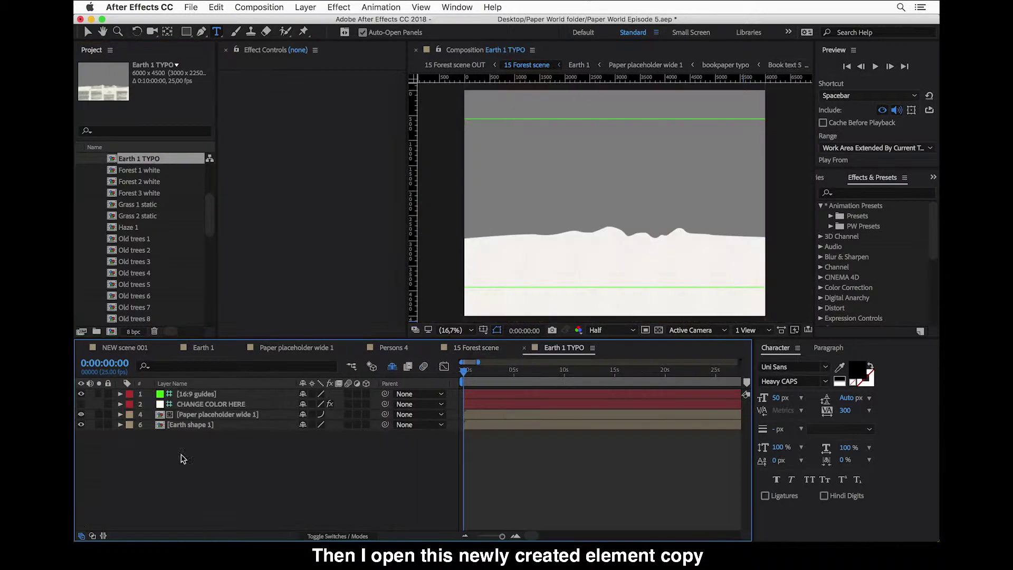
pyautogui.click(188, 416)
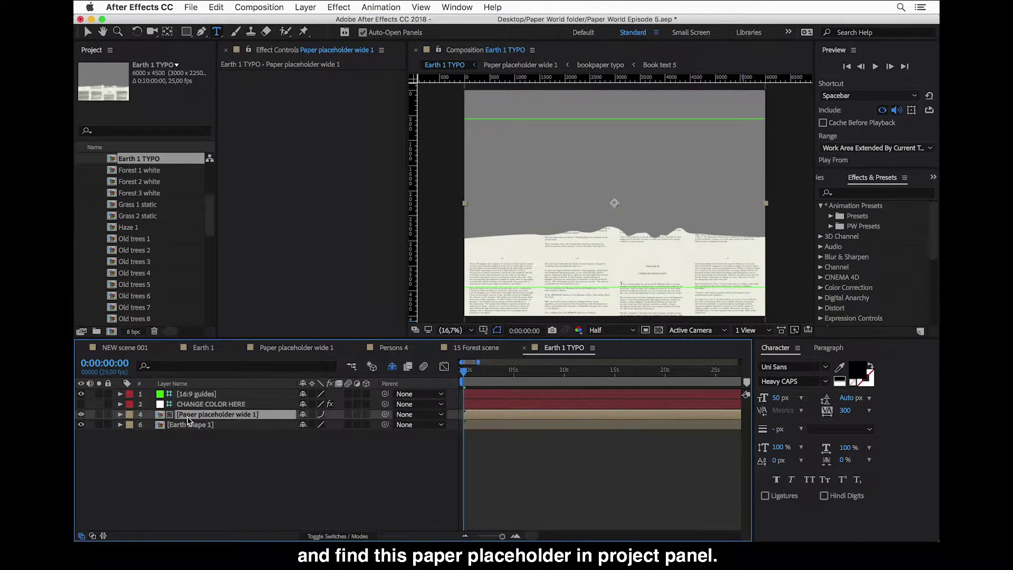
pyautogui.rightClick(187, 417)
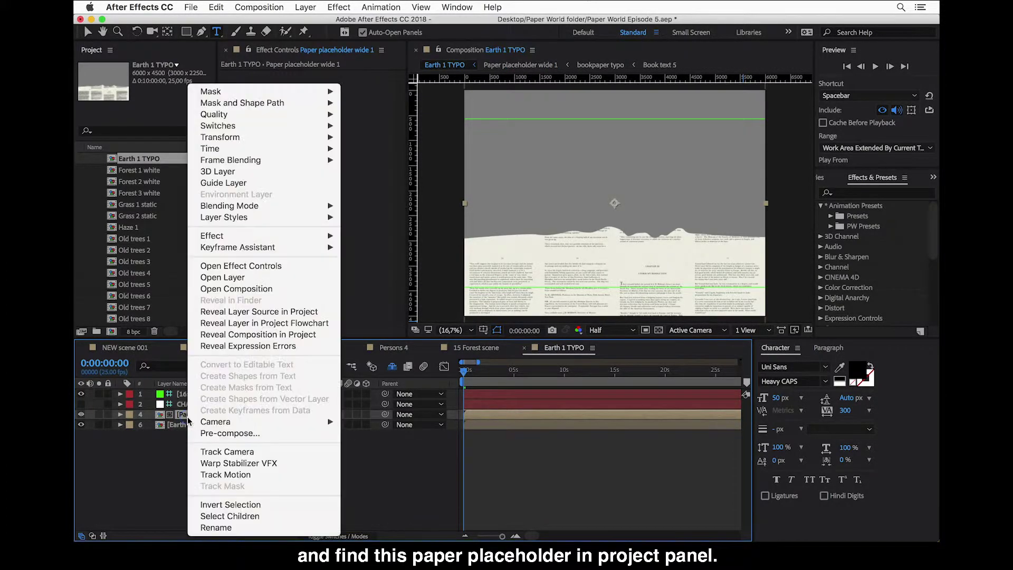
pyautogui.click(220, 313)
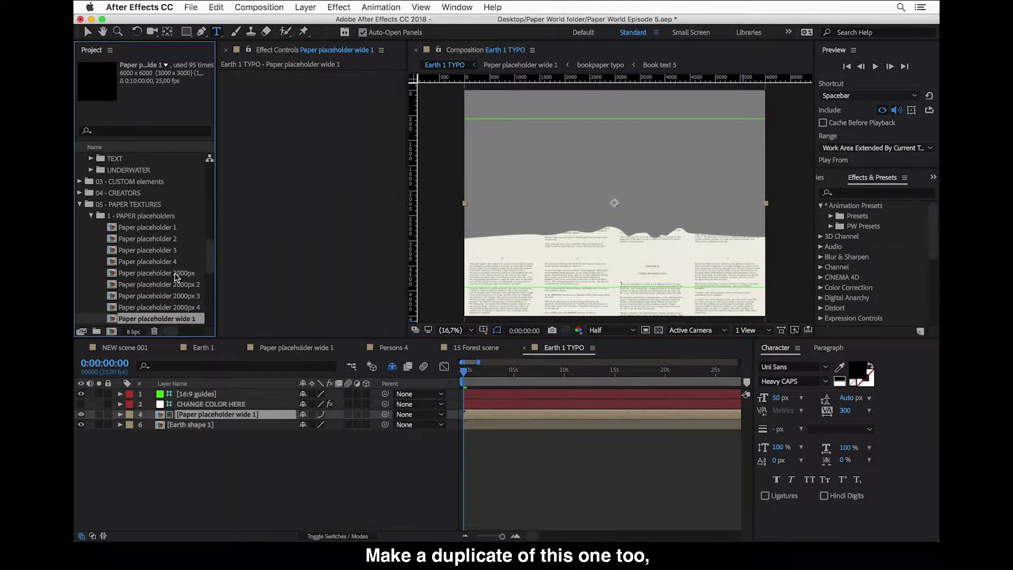
# - Duplicate the Paper placeholder wide 1 composition and rename the copy as Paper placeholder wide 1 TYPO
pyautogui.press('super+d')
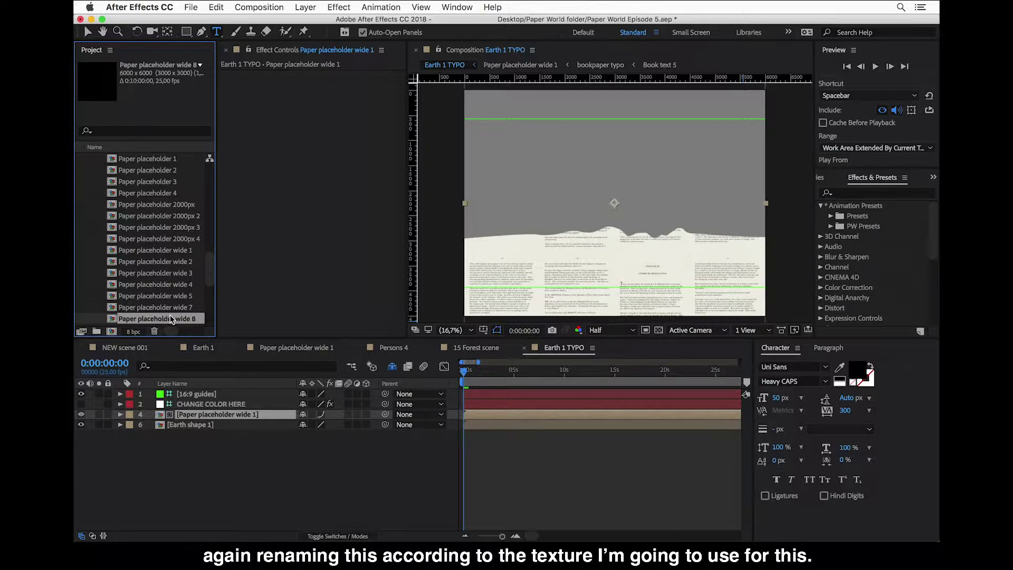
pyautogui.press('Return')
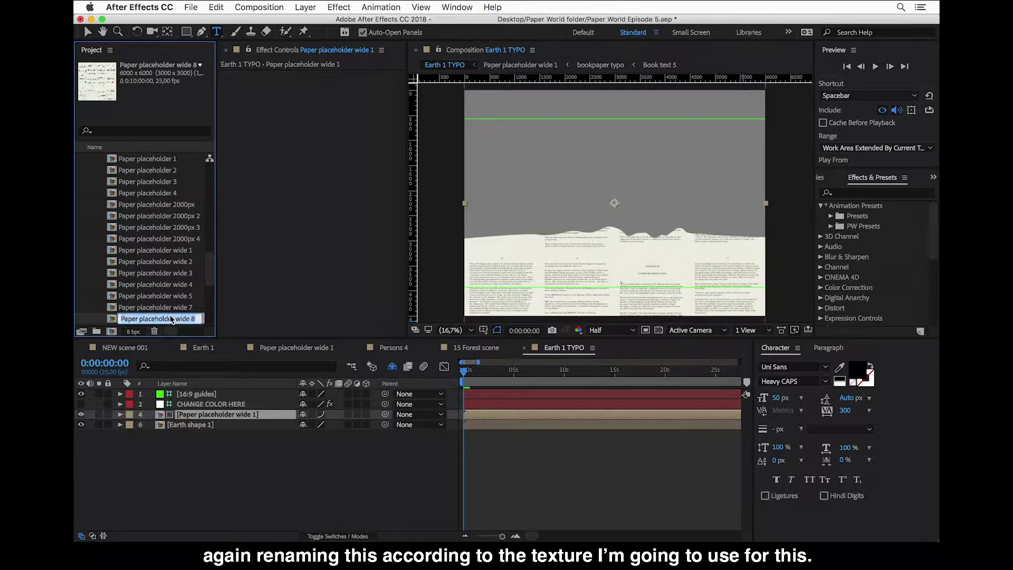
pyautogui.press('Right')
pyautogui.press('BackSpace')
pyautogui.write('1 TYPO')
pyautogui.press('Return')
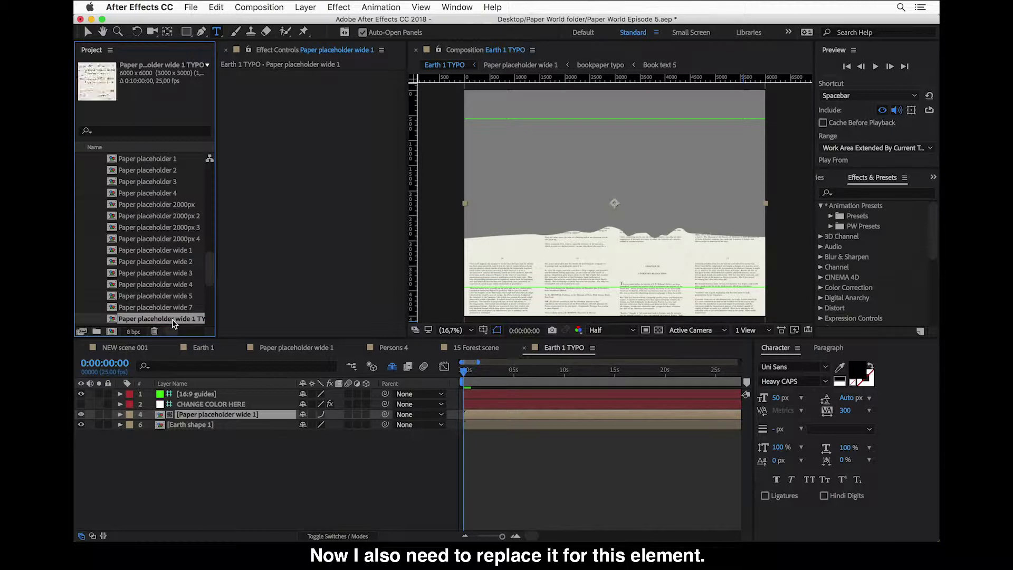
# - Replace the Paper placeholder wide 1 layer in Earth 1 TYPO with the Paper placeholder wide 1 TYPO composition
pyautogui.moveTo(175, 322); pyautogui.dragTo(230, 420)
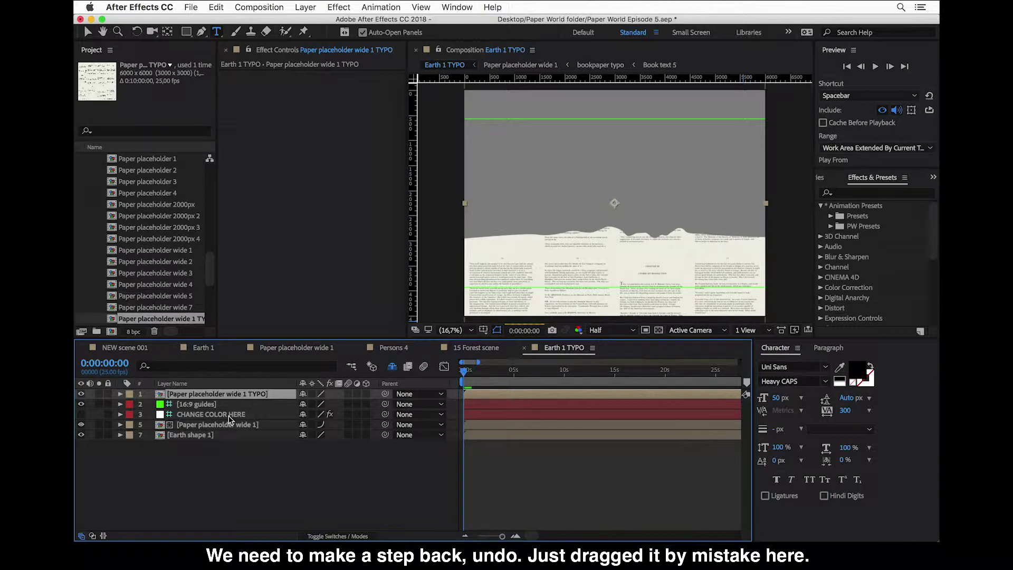
pyautogui.press('super+z')
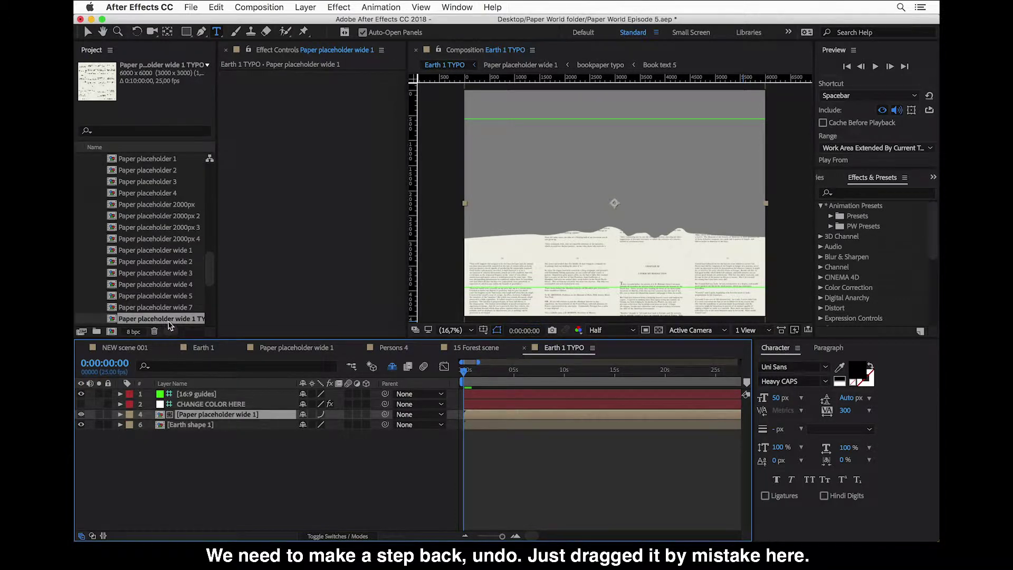
pyautogui.moveTo(169, 324); pyautogui.dragTo(226, 420)
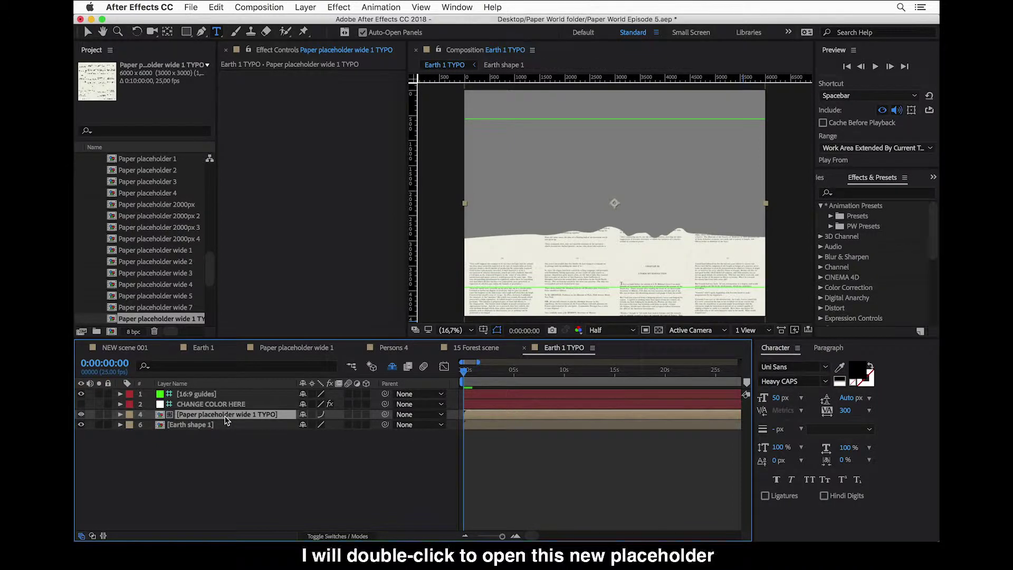
# - In Paper placeholder wide 1 TYPO, turn on the old book illustration texture and turn off bookpaper typo
pyautogui.doubleClick(225, 416)
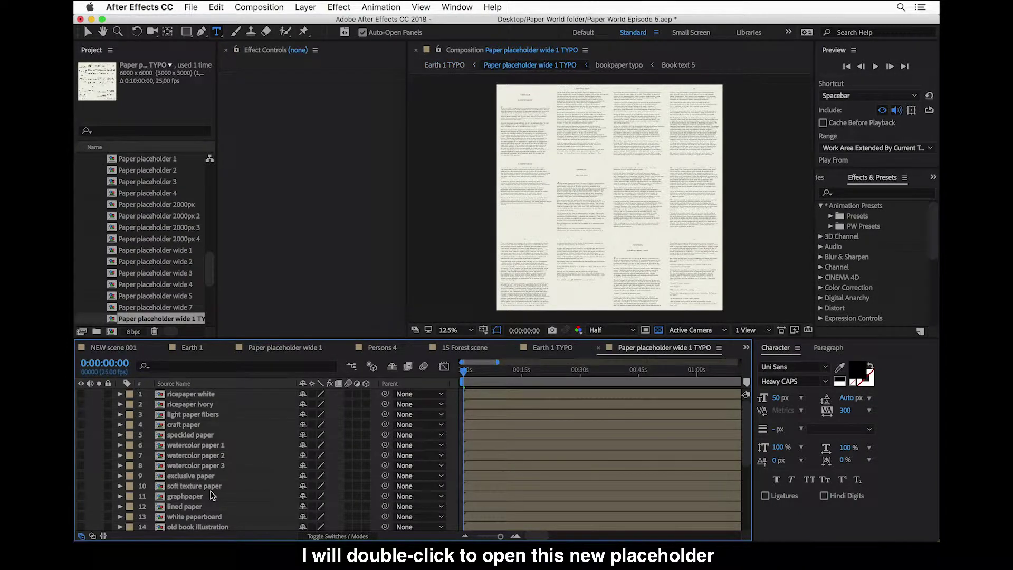
pyautogui.scroll(-5, 211, 493)
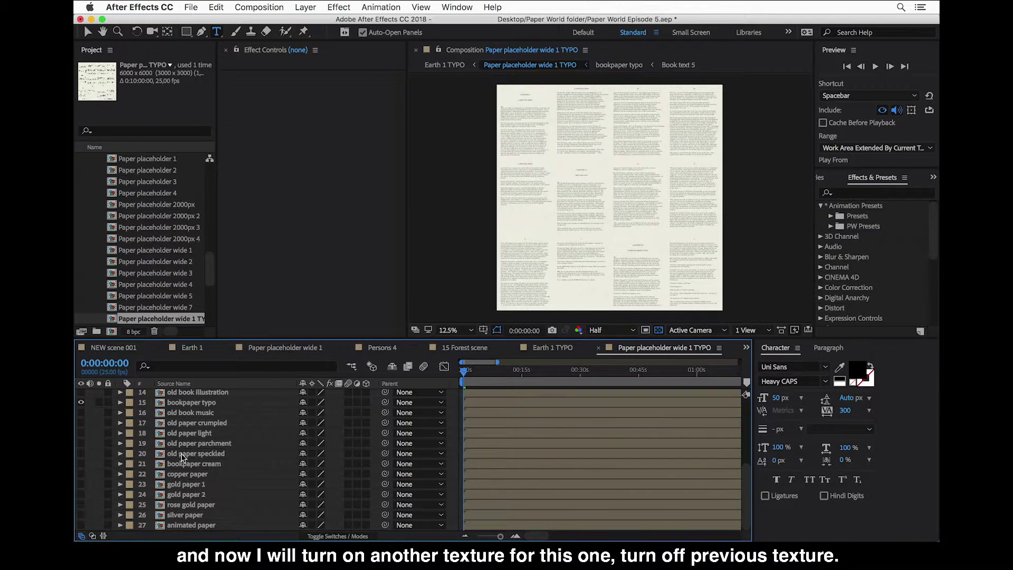
pyautogui.scroll(5, 188, 433)
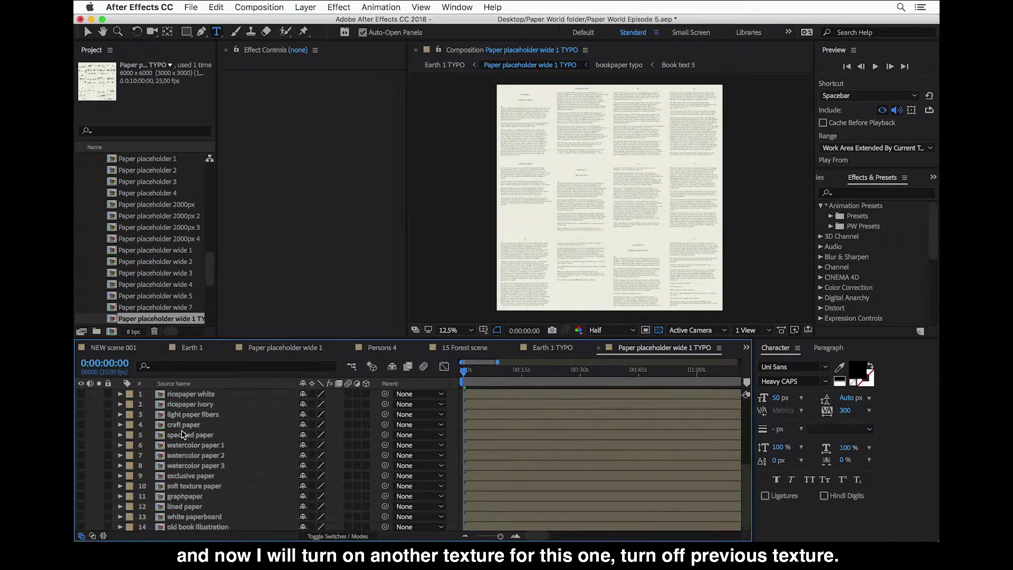
pyautogui.scroll(-2, 163, 470)
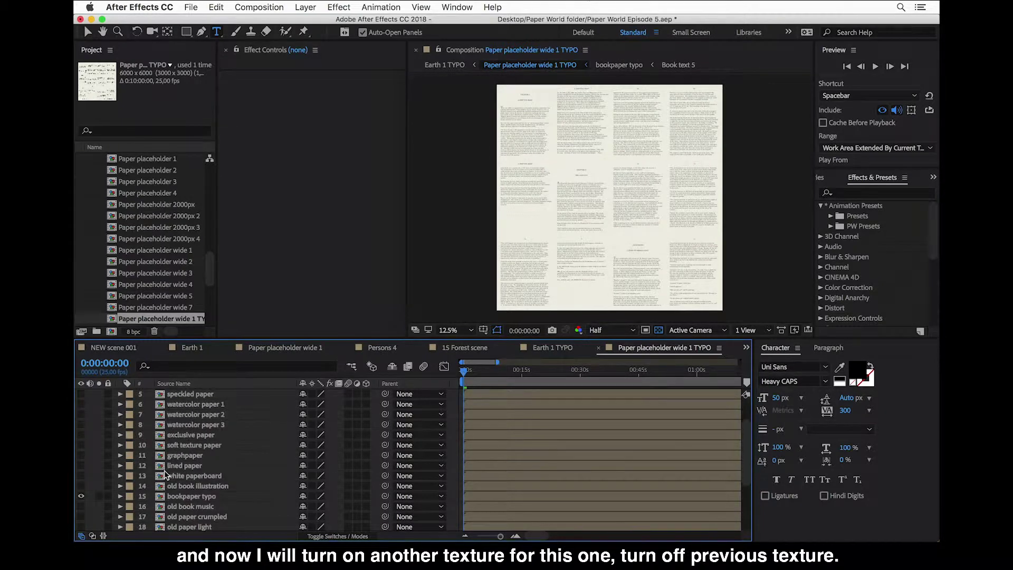
pyautogui.click(81, 485)
pyautogui.click(81, 496)
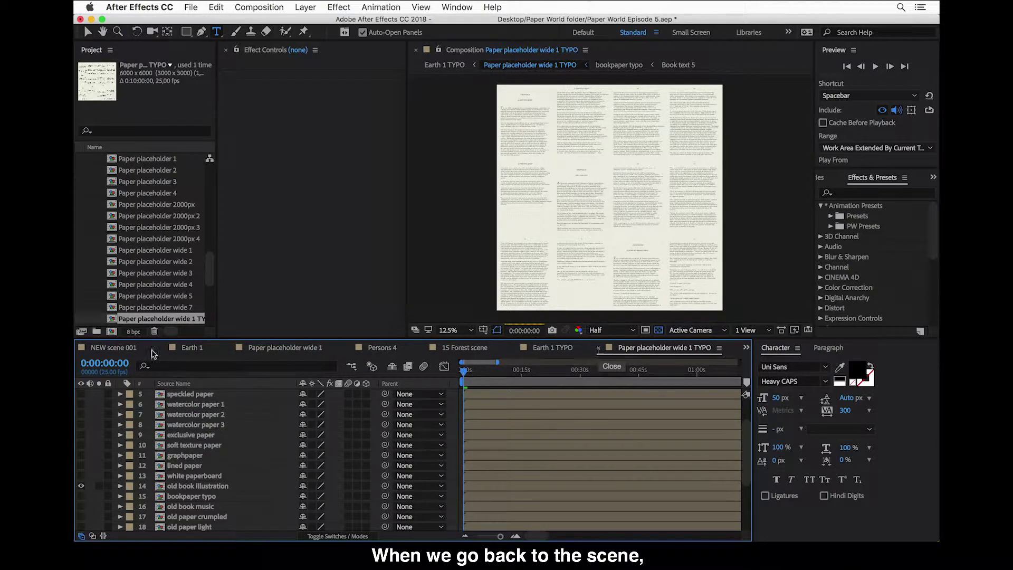
# - In NEW scene 001, replace the source of the Earth 1 layer with Earth 1 TYPO from the FOREST folder
pyautogui.click(114, 348)
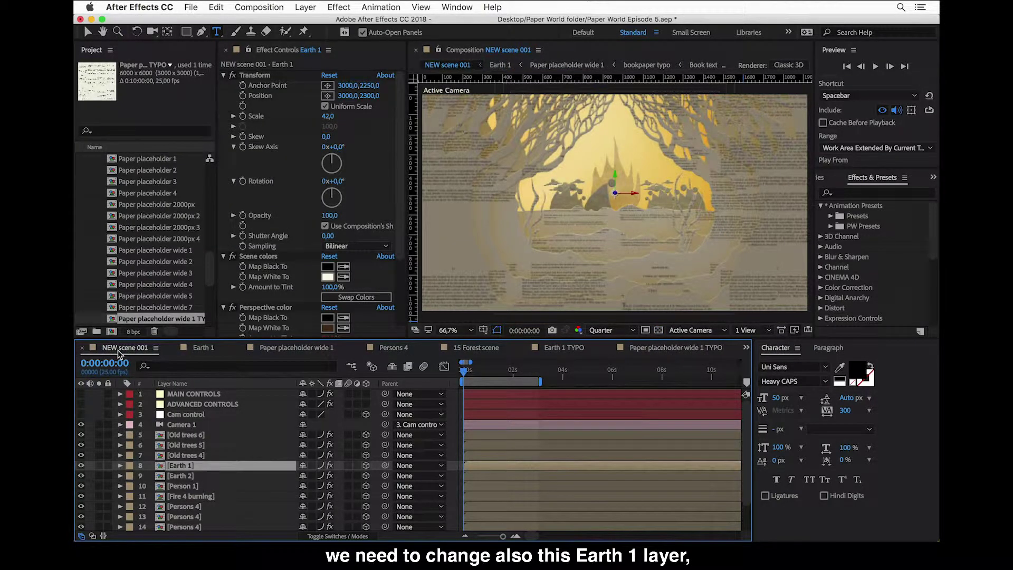
pyautogui.click(193, 463)
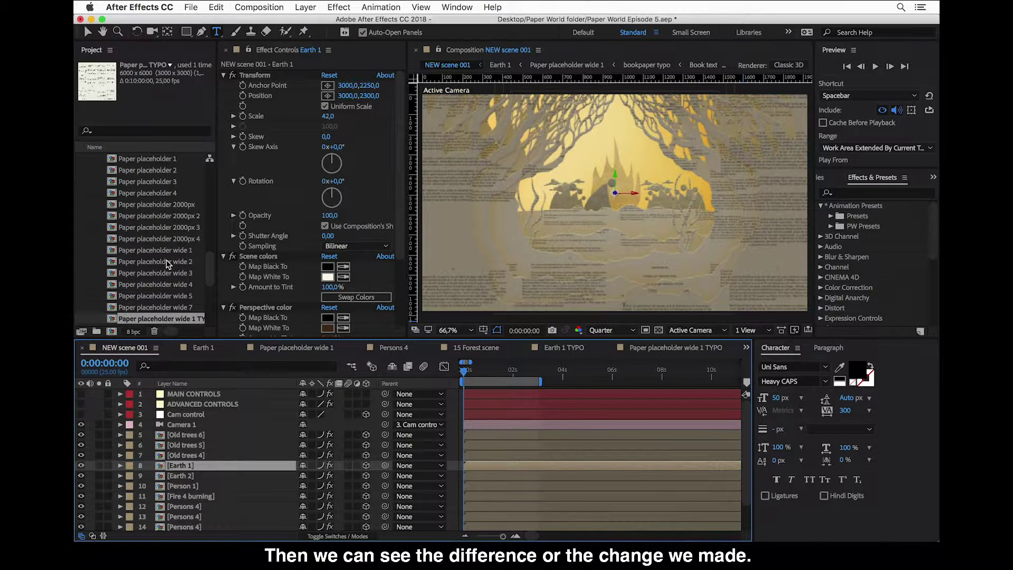
pyautogui.scroll(4, 166, 261)
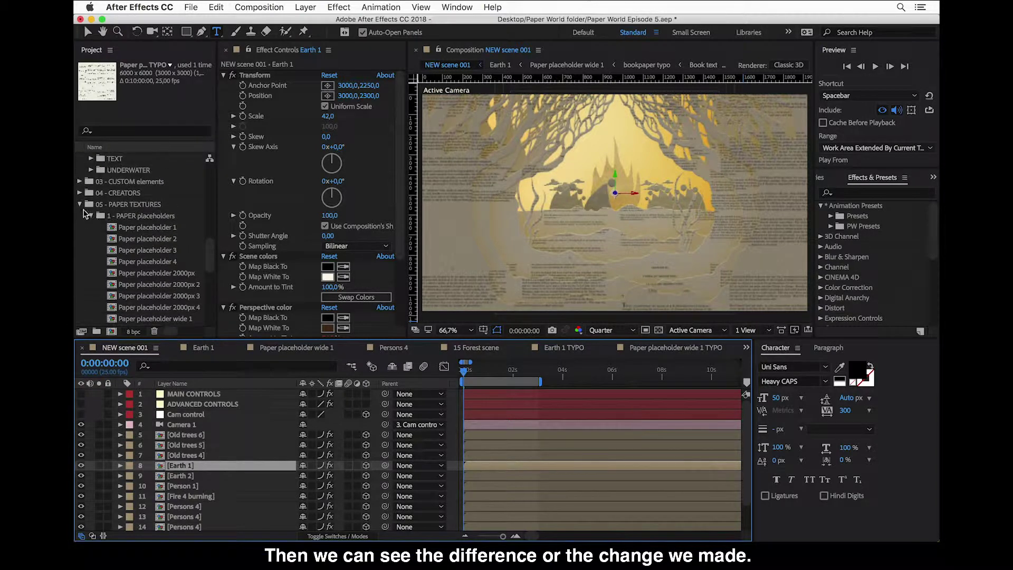
pyautogui.click(79, 205)
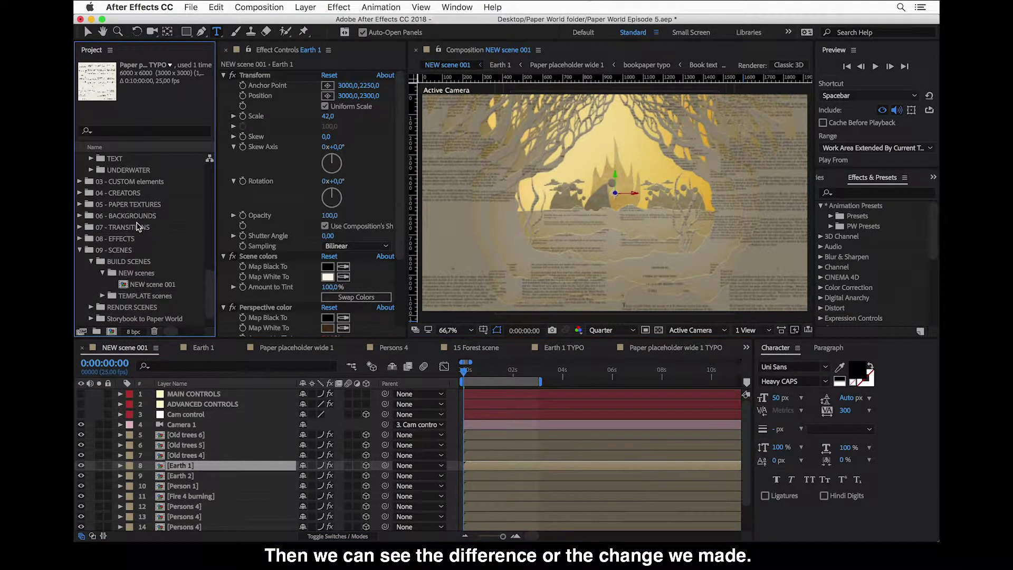
pyautogui.scroll(10, 139, 237)
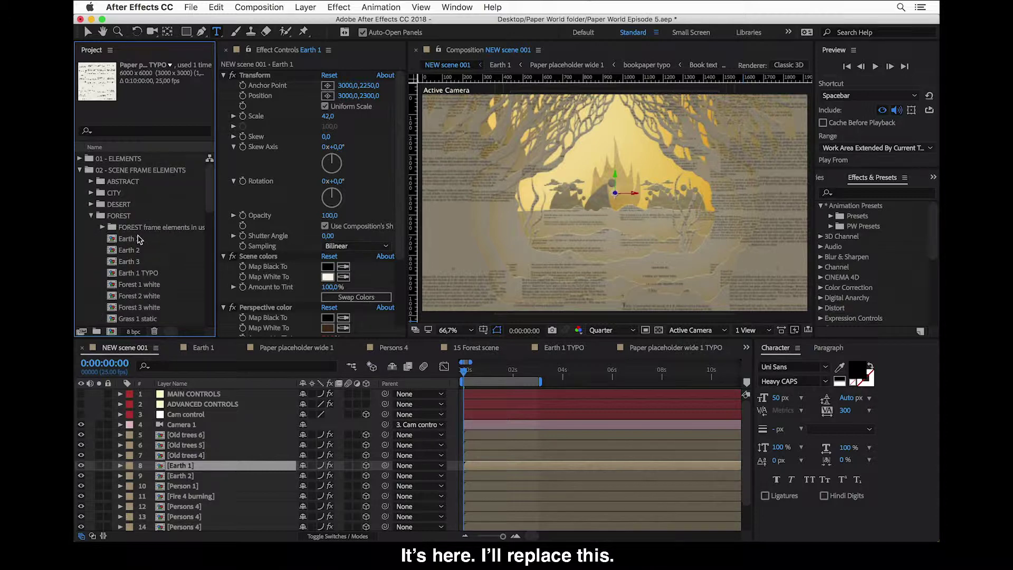
pyautogui.click(140, 274)
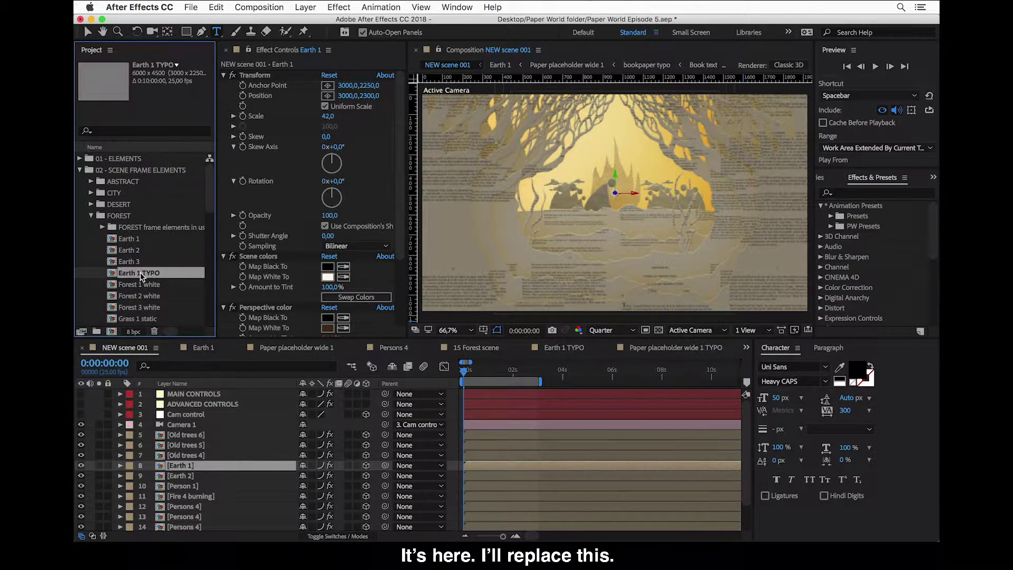
pyautogui.moveTo(137, 275); pyautogui.dragTo(200, 467)
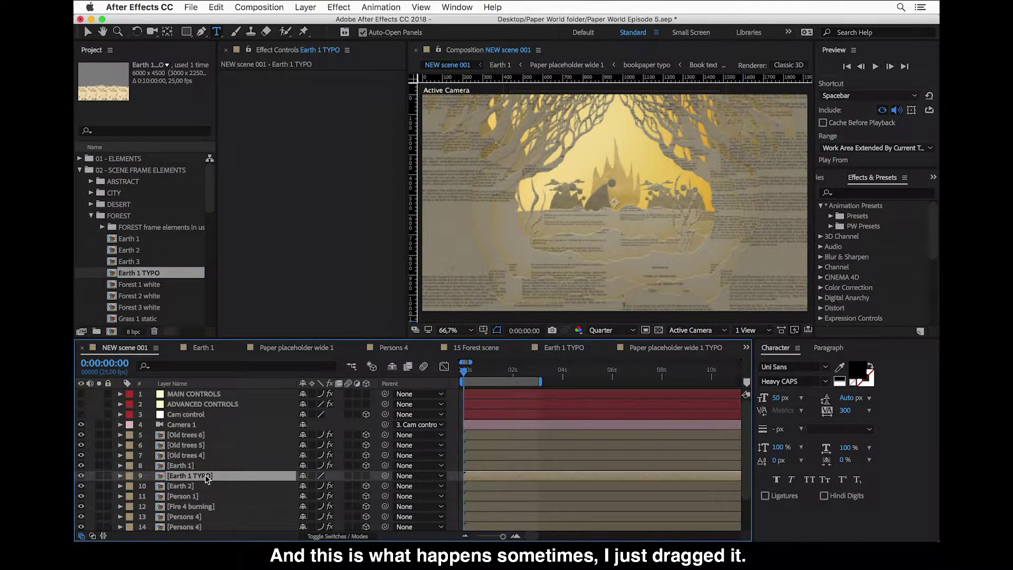
pyautogui.press('super+z')
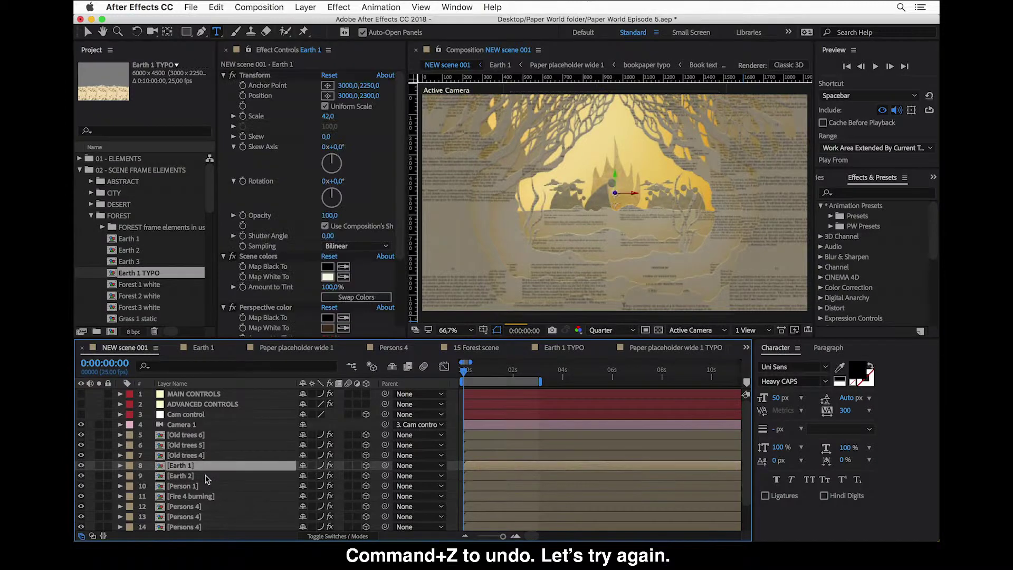
pyautogui.click(144, 276)
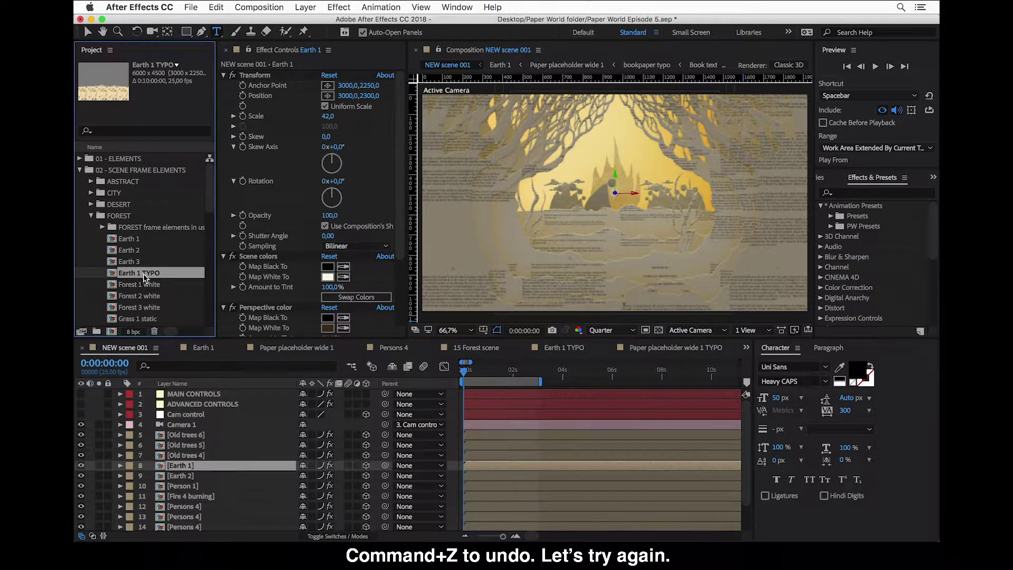
pyautogui.moveTo(144, 276); pyautogui.dragTo(217, 466)
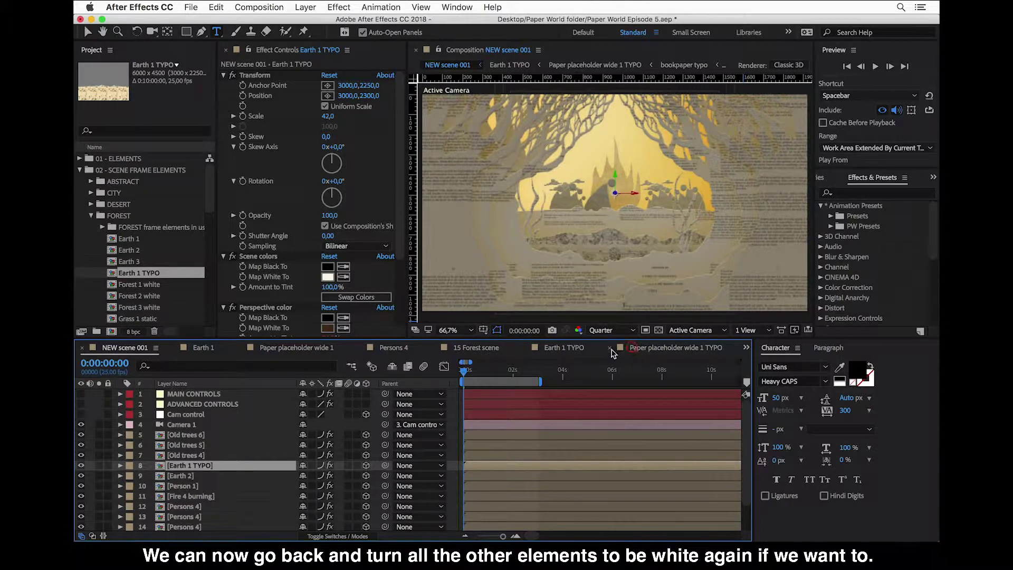
# - Close the Paper placeholder wide 1 TYPO, Earth 1 TYPO, Persons 4 and Earth 1 compositions and return to NEW scene 001
pyautogui.click(614, 351)
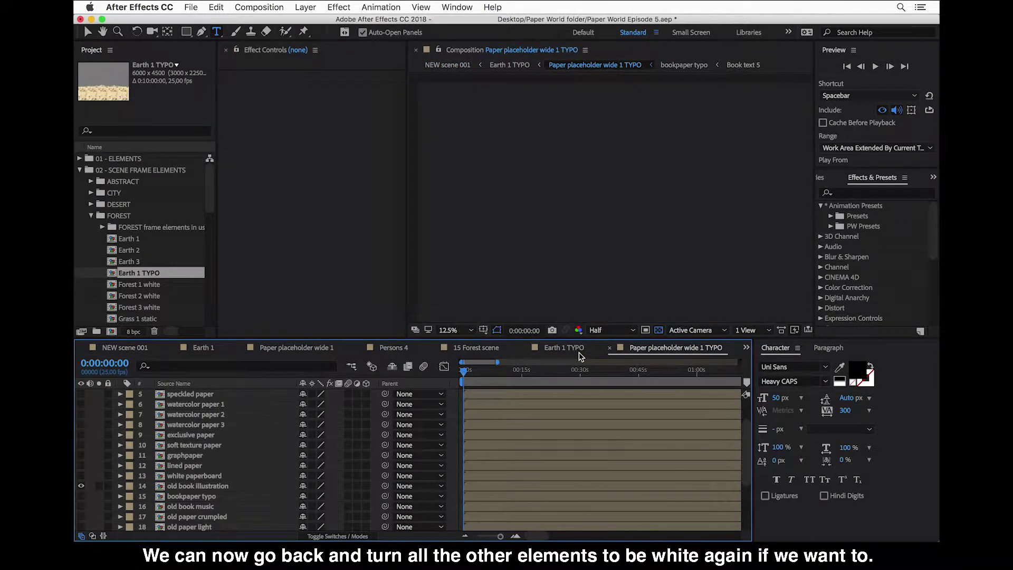
pyautogui.click(609, 347)
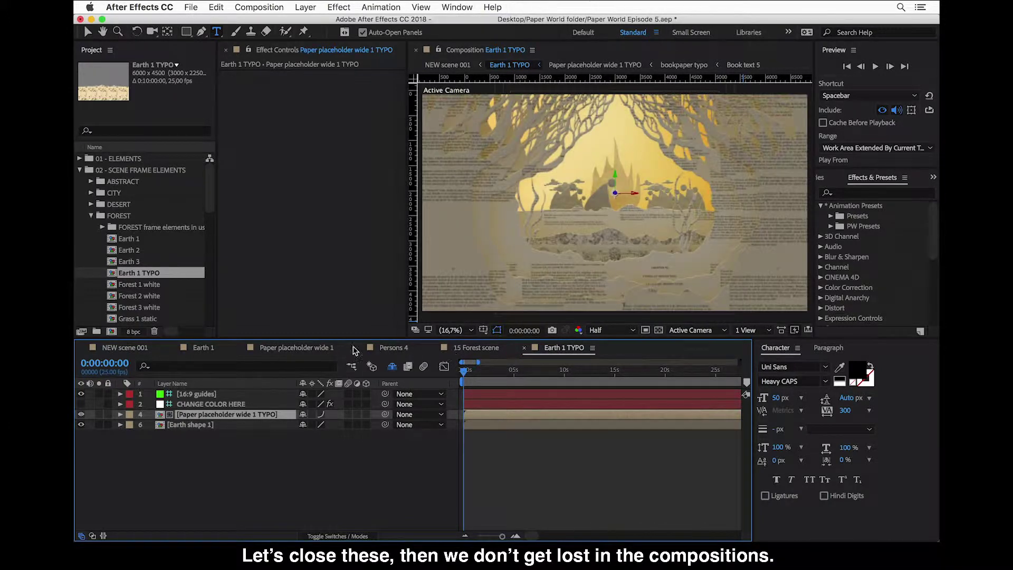
pyautogui.press('super+w')
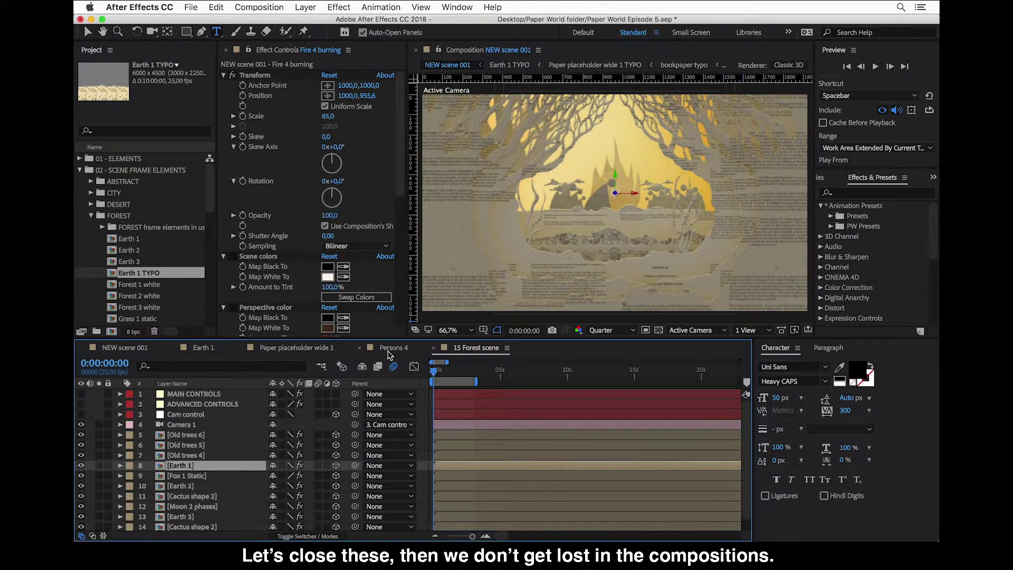
pyautogui.click(360, 349)
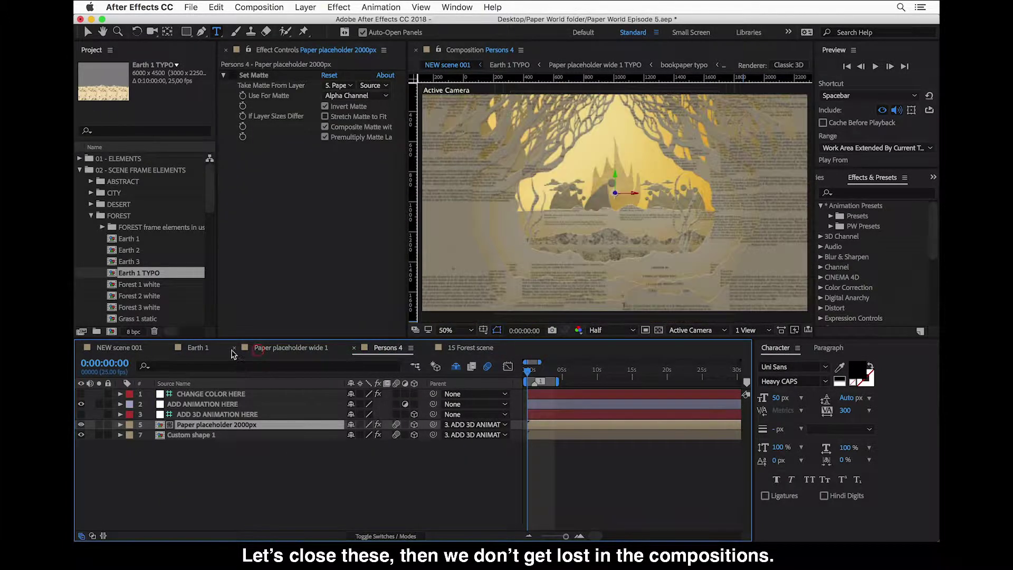
pyautogui.press('super+w')
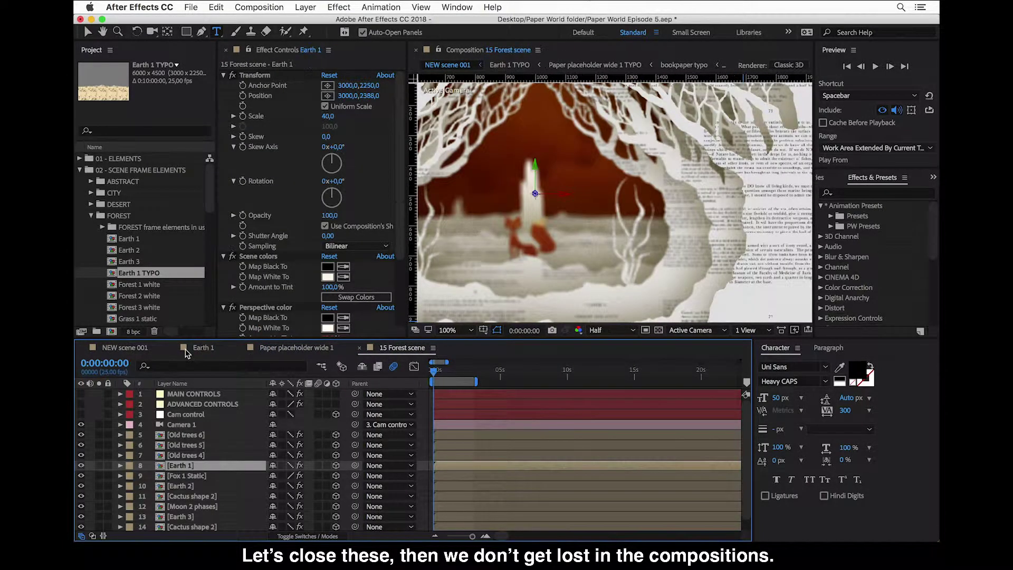
pyautogui.scroll(1, 181, 353)
pyautogui.click(198, 353)
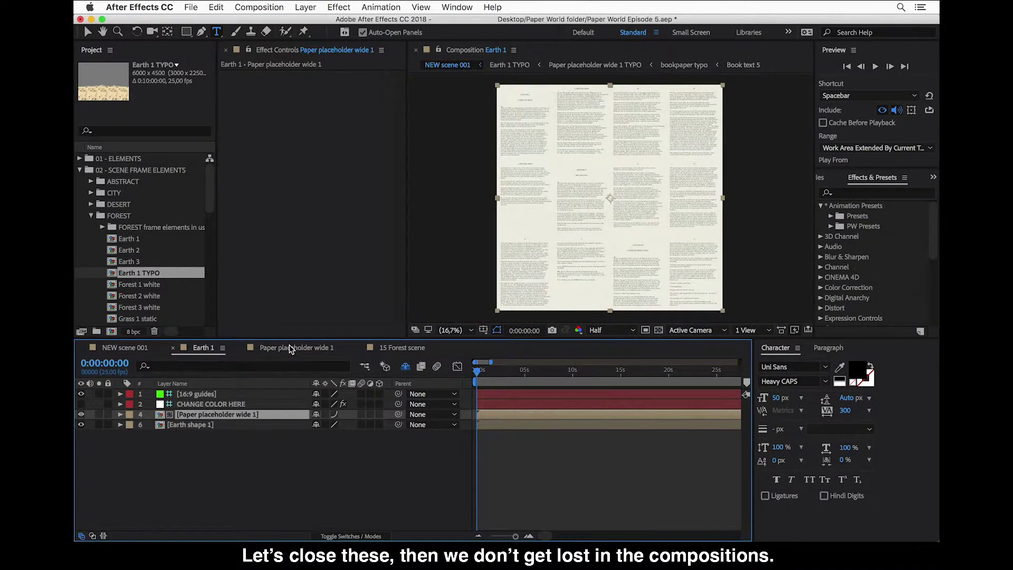
pyautogui.press('super+w')
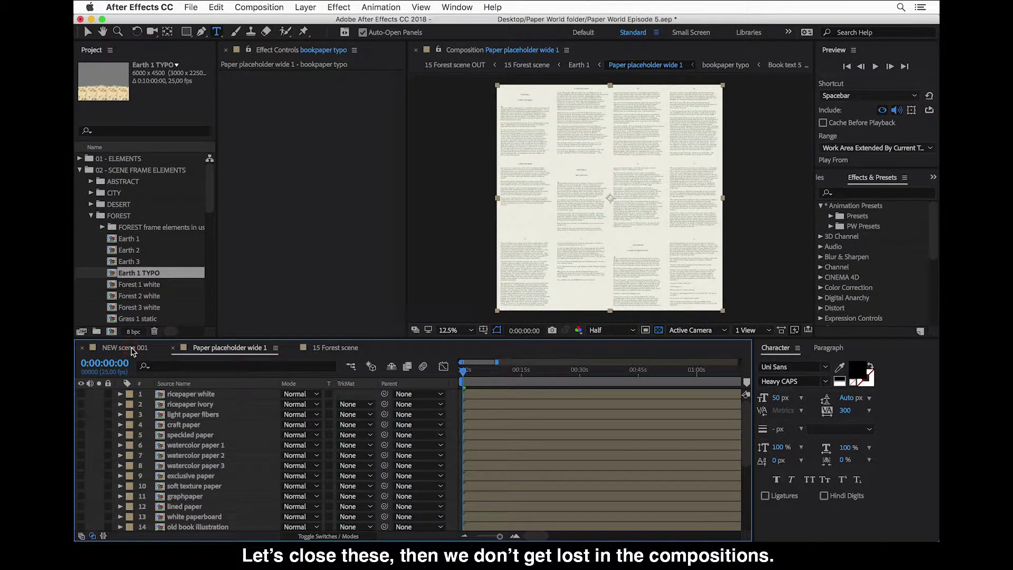
pyautogui.click(131, 352)
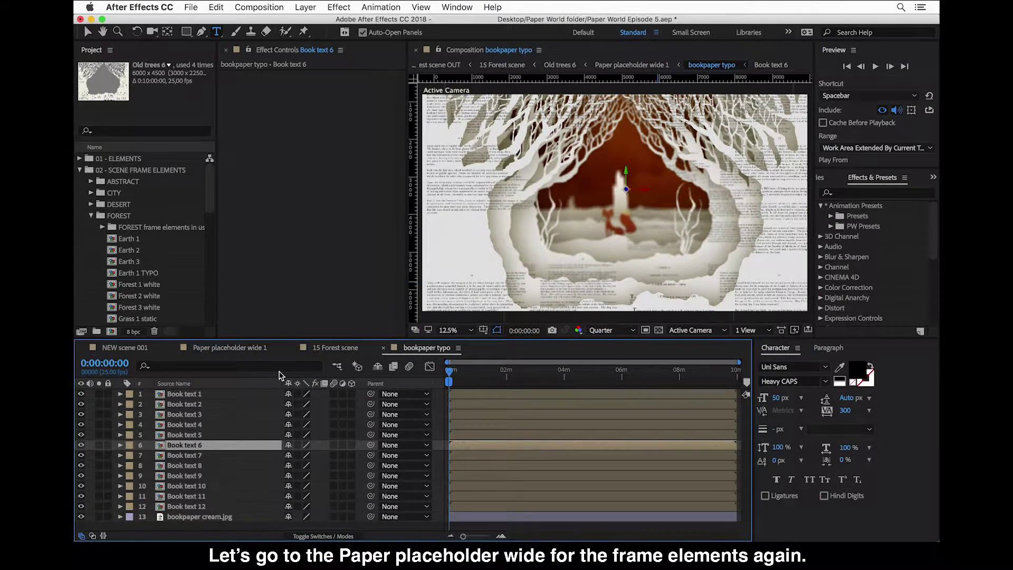
# - Close the bookpaper typo composition and turn on the animated paper layer in Paper placeholder wide 1
pyautogui.press('super+w')
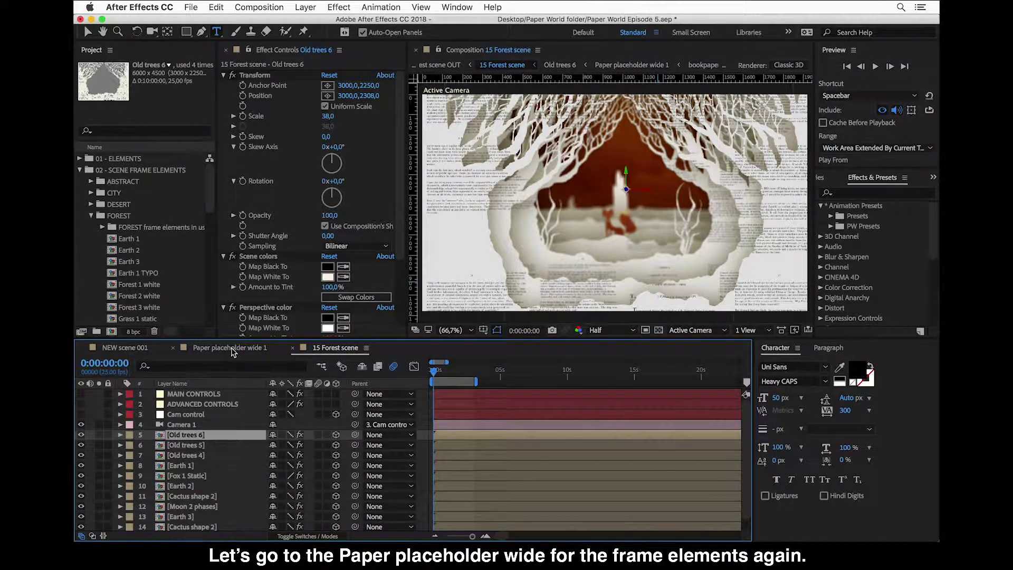
pyautogui.click(230, 347)
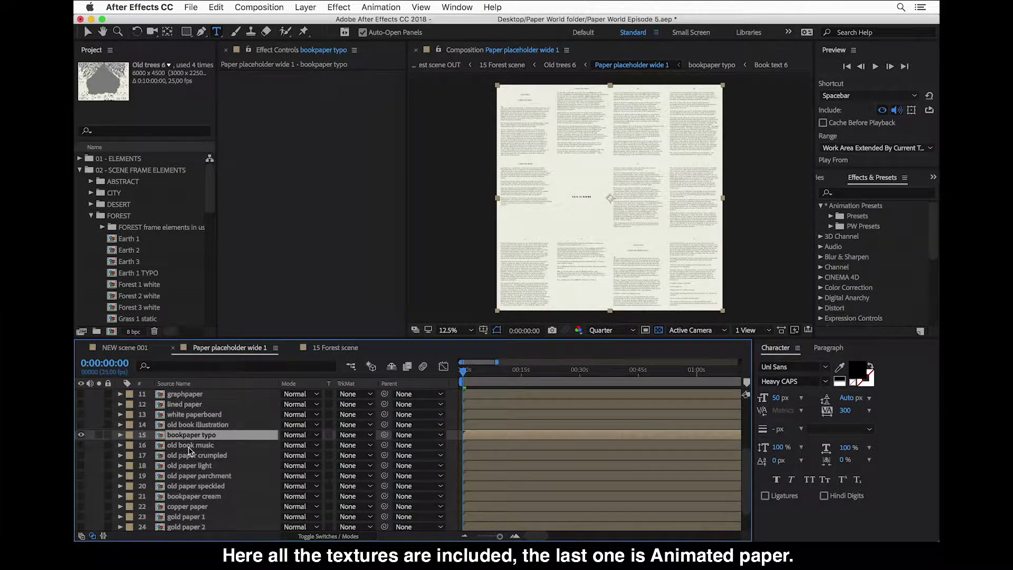
pyautogui.scroll(-2, 187, 448)
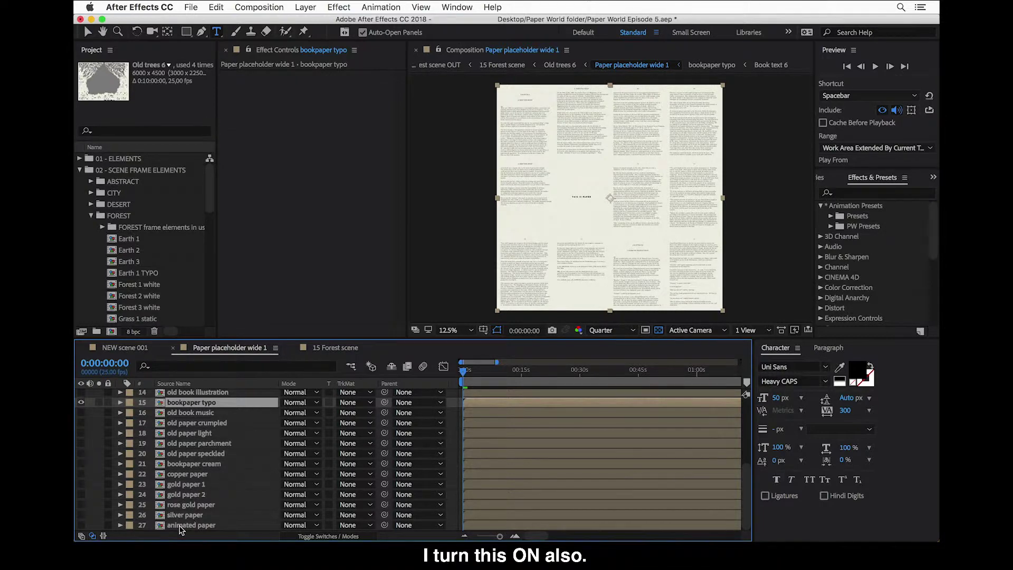
pyautogui.click(81, 525)
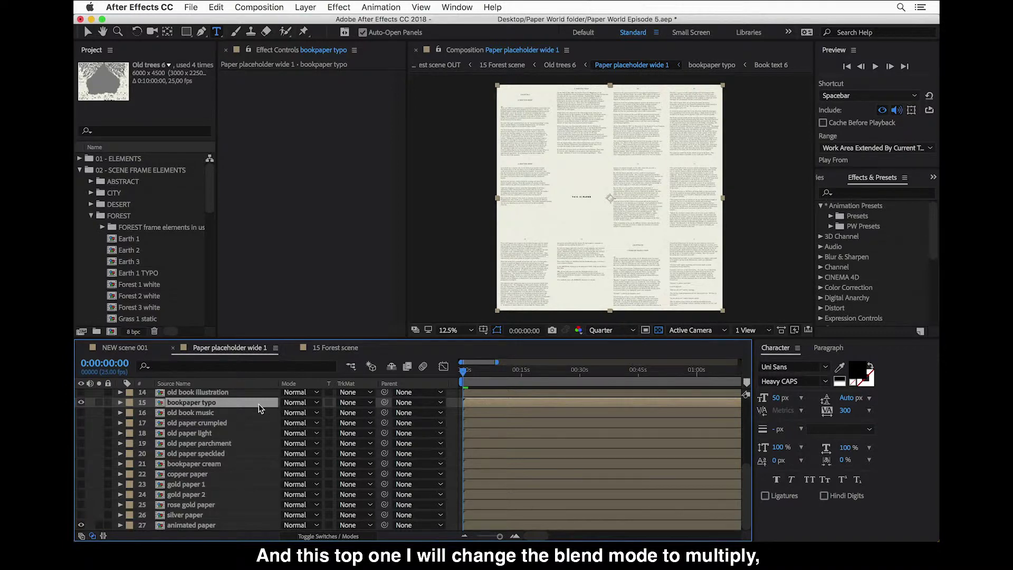
# - Set the blend mode of the bookpaper typo layer to Multiply and go back to the 15 Forest scene composition
pyautogui.click(316, 403)
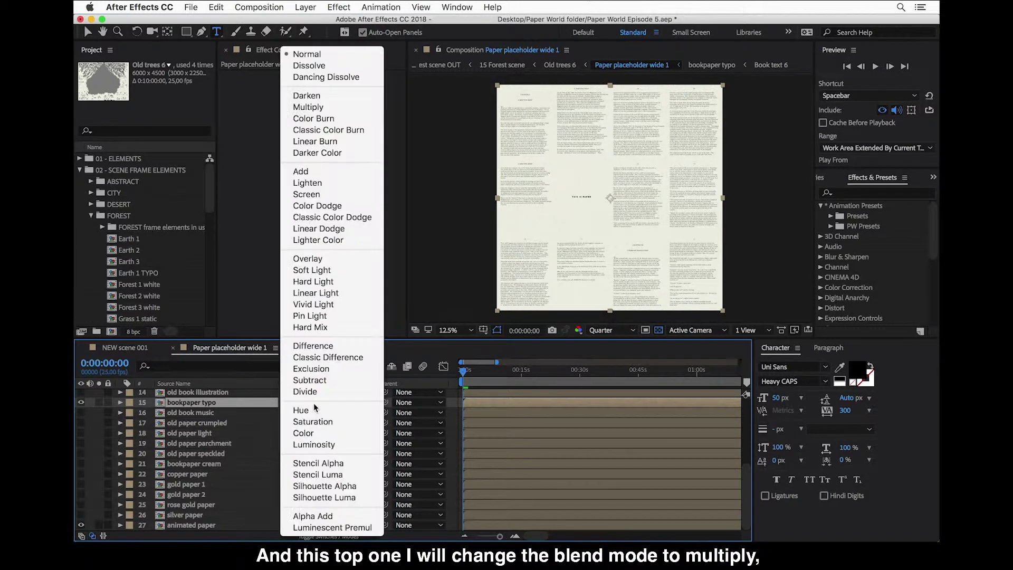
pyautogui.click(308, 107)
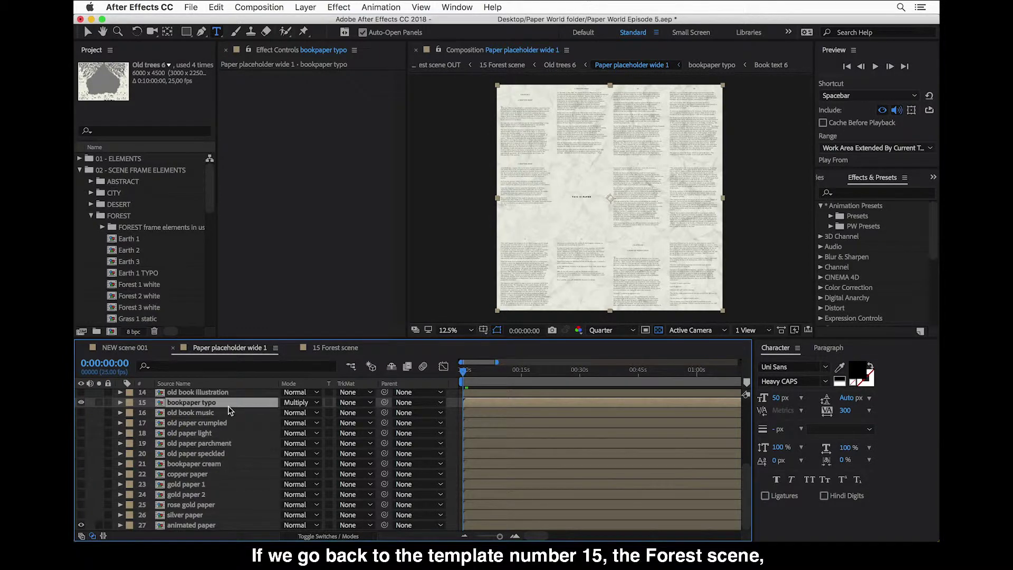
pyautogui.click(334, 348)
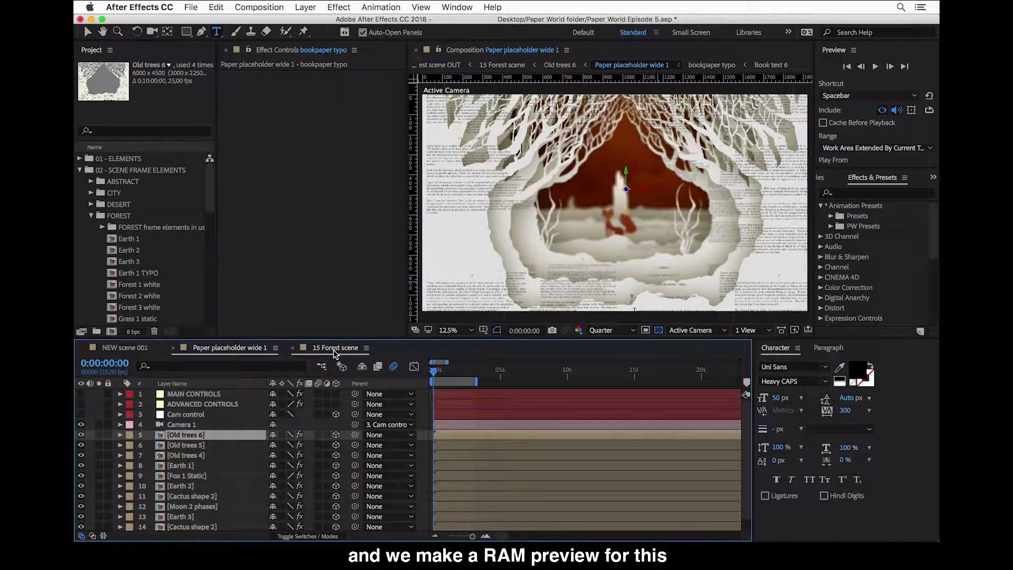